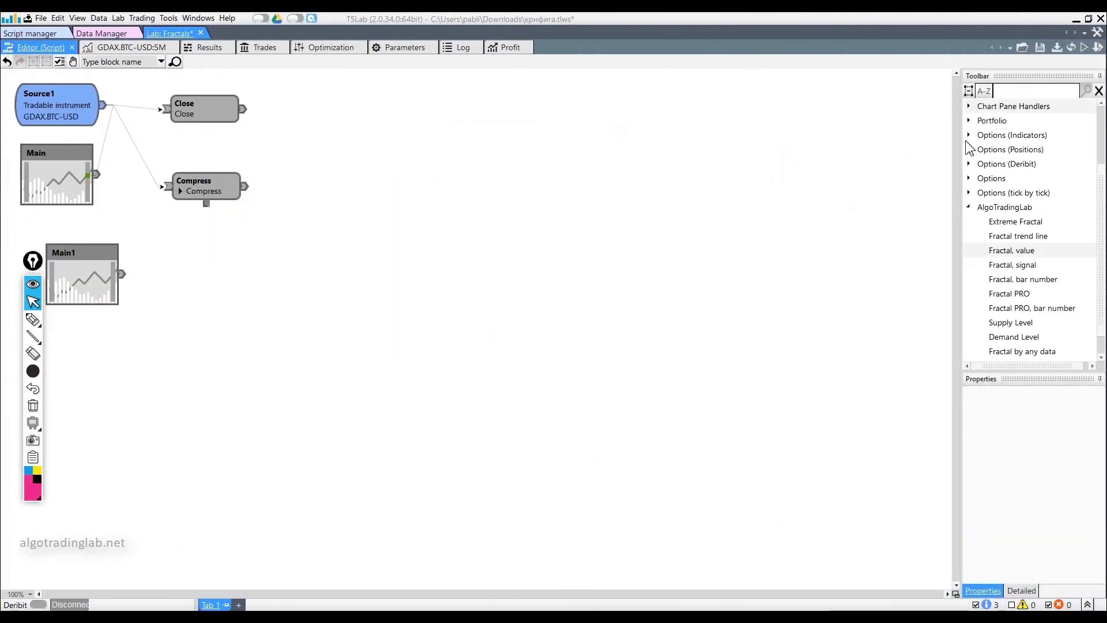
Step: Place a standalone FractTrendLine block from the AlgoTradingLab list onto the script canvas
left_click_drag(1032, 236, 438, 186)
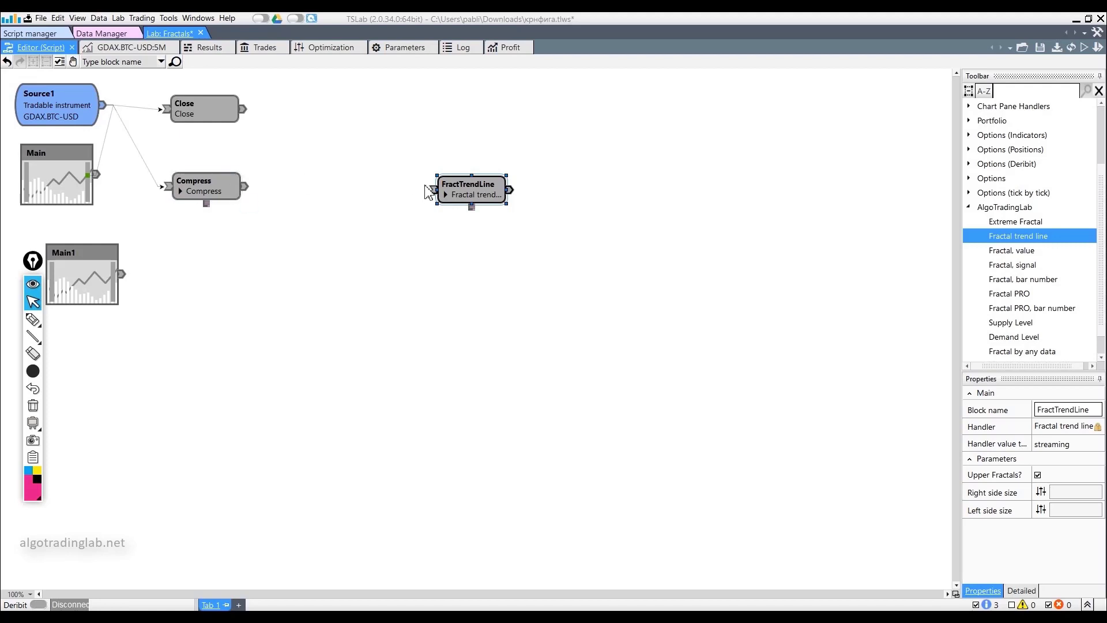
left_click_drag(472, 199, 408, 189)
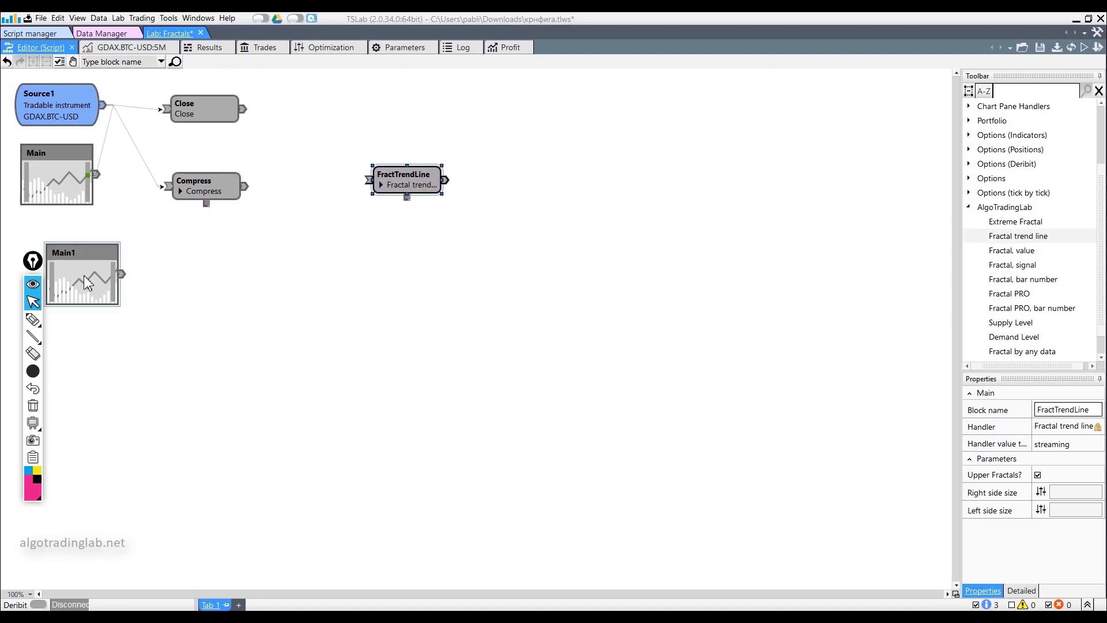
mouse_move(33, 322)
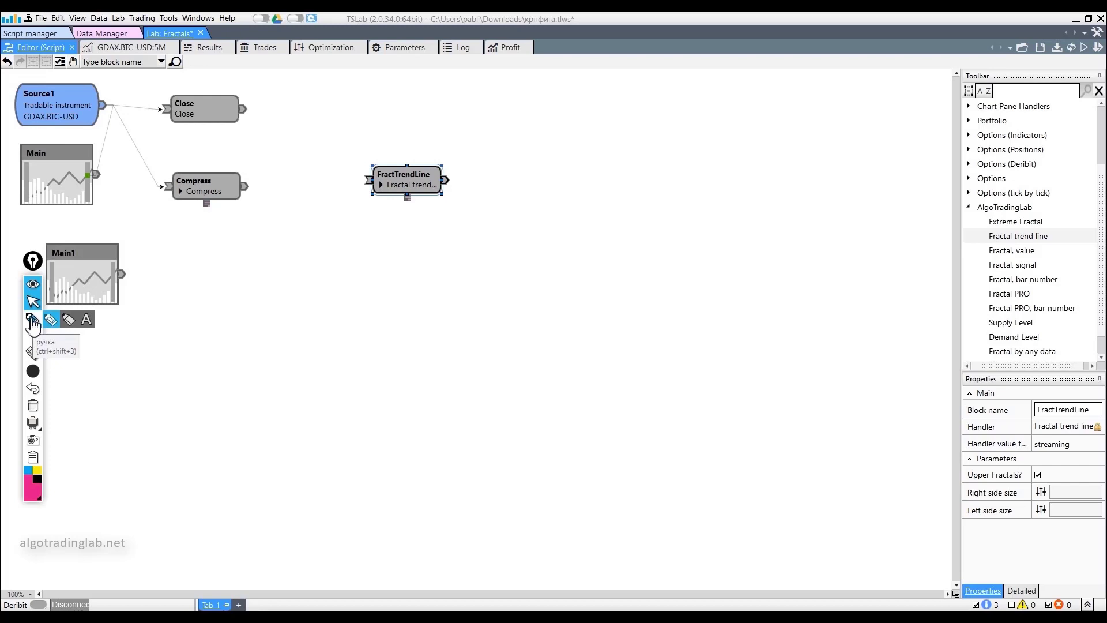
left_click(32, 321)
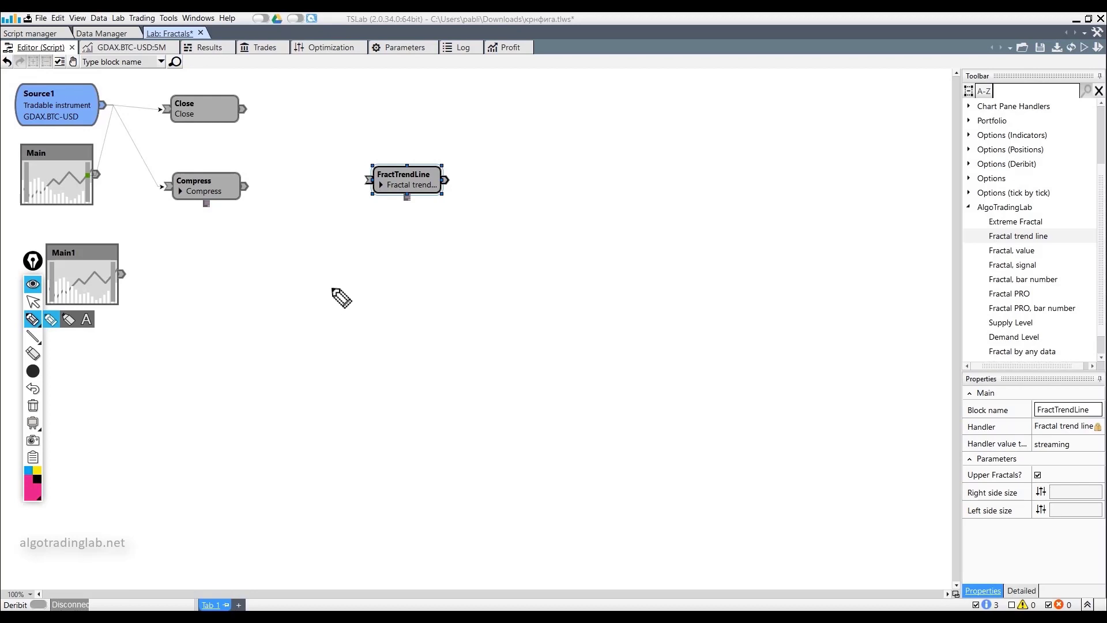
Step: Sketch a zigzag price path, a trend line through its lows, and a breakdown below it
mouse_move(306, 307)
left_mouse_down()
mouse_move(335, 365)
mouse_move(447, 246)
mouse_move(521, 296)
mouse_move(608, 128)
left_mouse_up()
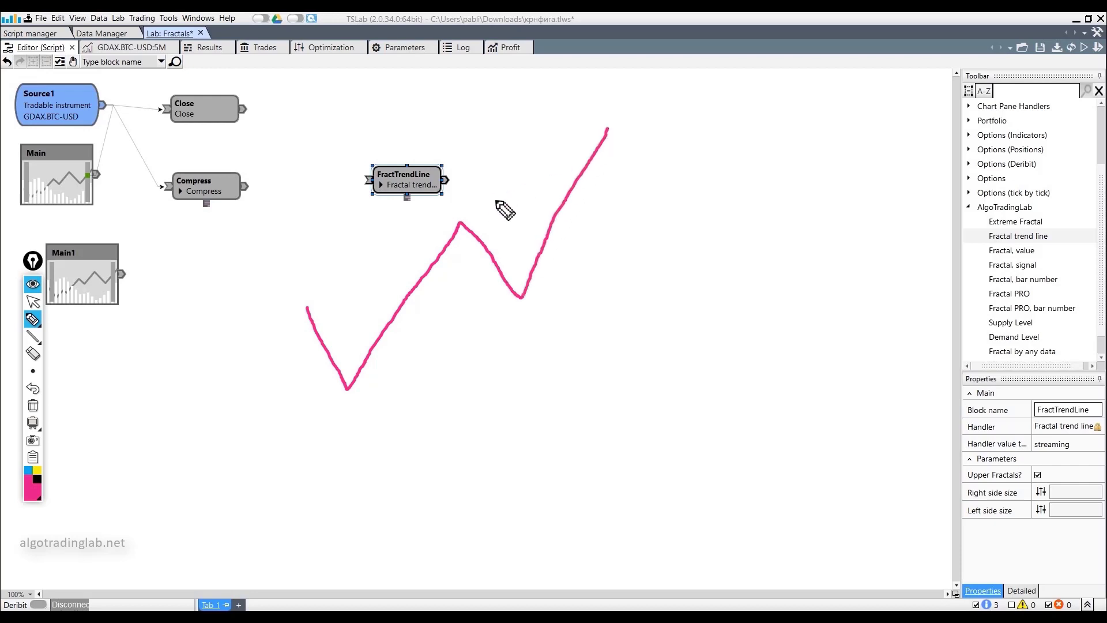
left_click(33, 336)
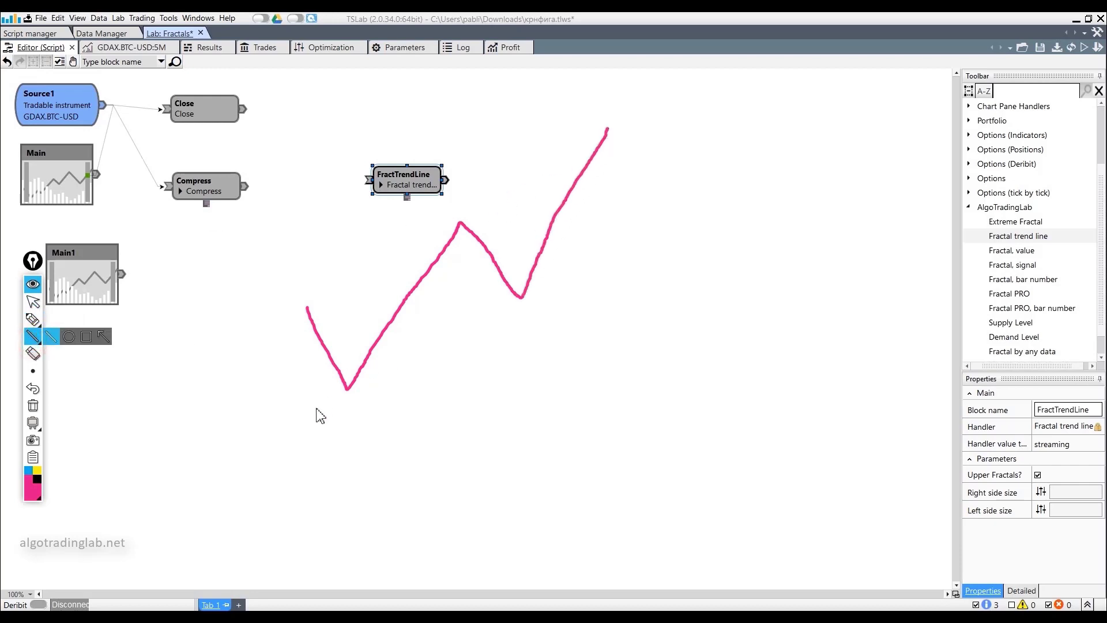
mouse_move(347, 392)
left_mouse_down()
mouse_move(914, 84)
mouse_move(863, 122)
left_mouse_up()
left_click(33, 319)
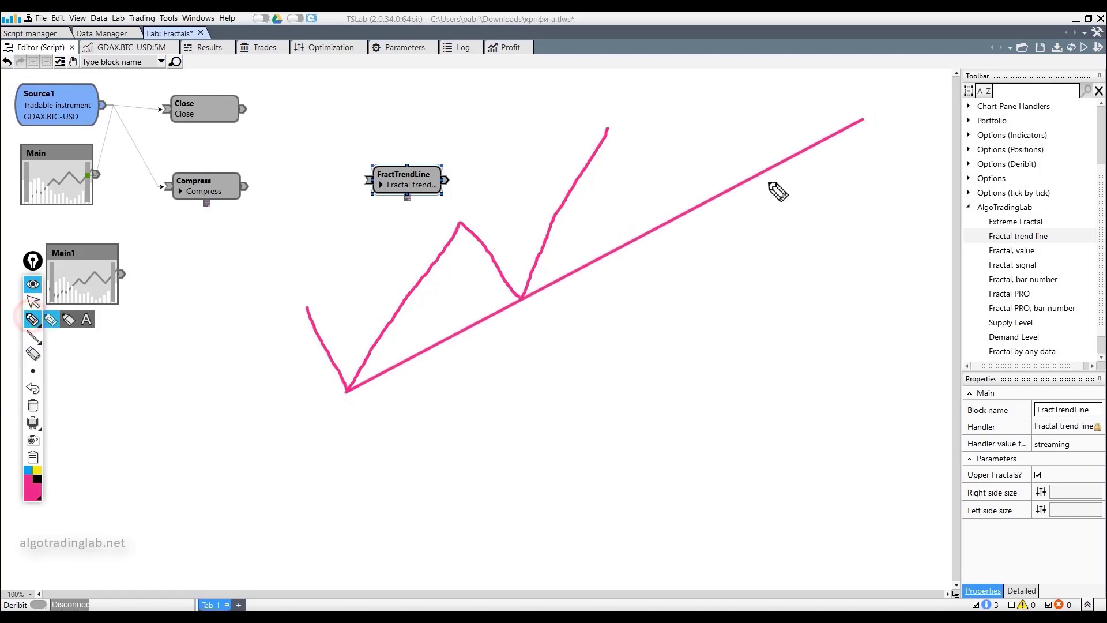
mouse_move(609, 130)
left_mouse_down()
mouse_move(659, 211)
mouse_move(697, 148)
mouse_move(662, 159)
mouse_move(712, 177)
left_mouse_up()
mouse_move(662, 227)
left_mouse_down()
mouse_move(713, 288)
mouse_move(724, 241)
left_mouse_up()
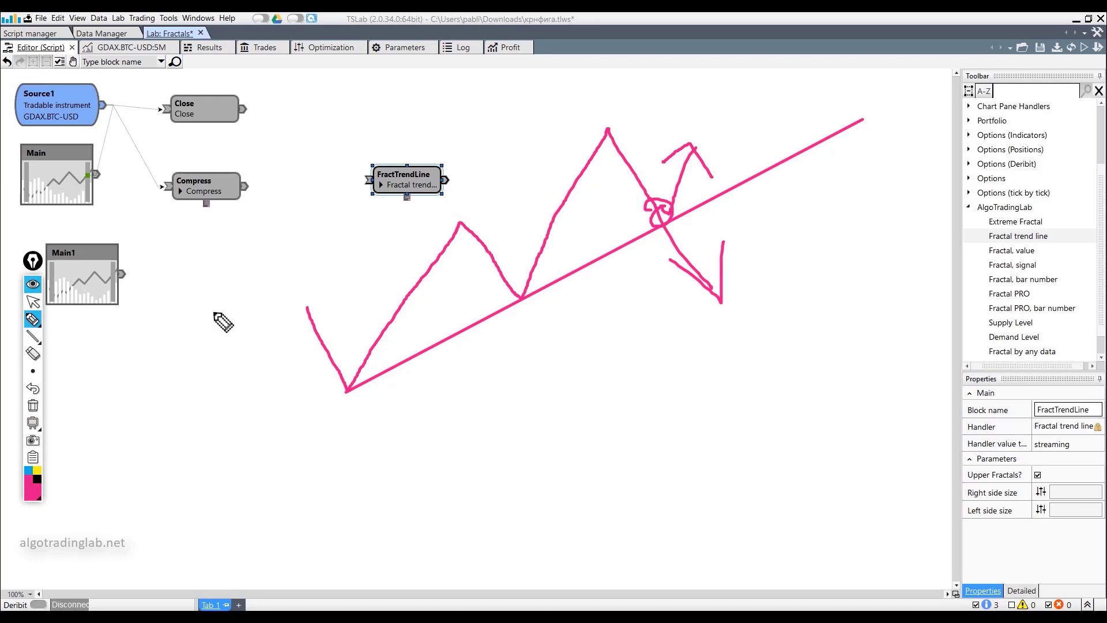
Step: Clear the sketches and link Source1's output to the FractTrendLine input
left_click(32, 407)
left_click(32, 301)
left_click_drag(104, 109, 367, 180)
Step: Link FractTrendLine to Main, untick Upper Fractals, set both side sizes to 100, then run
left_click_drag(448, 183, 75, 183)
double_click(410, 172)
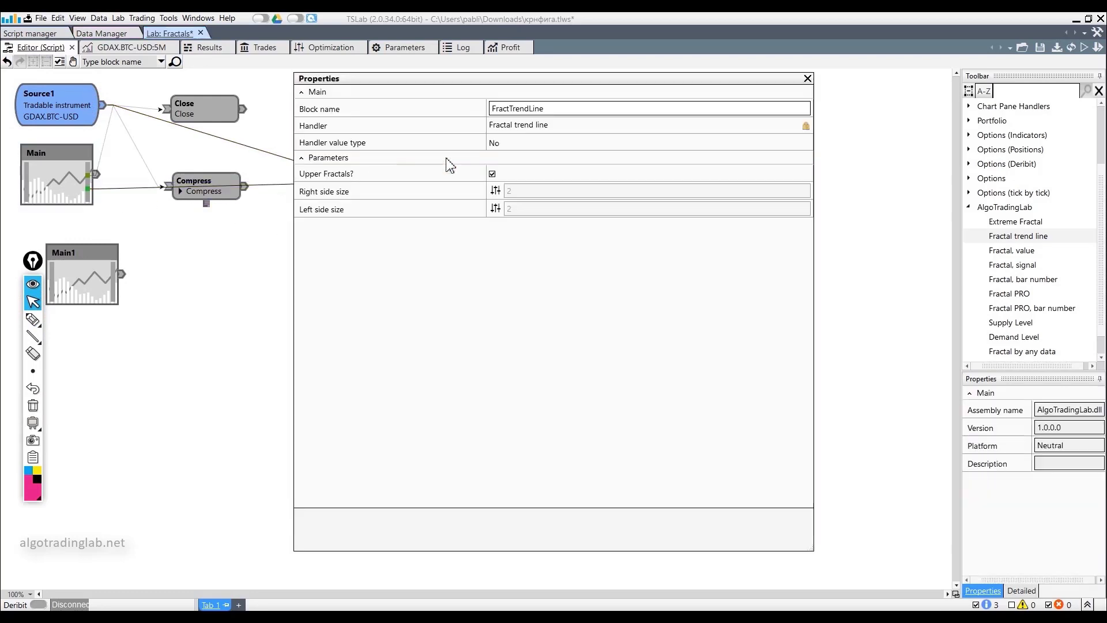
left_click(491, 174)
left_click(495, 191)
left_click(495, 209)
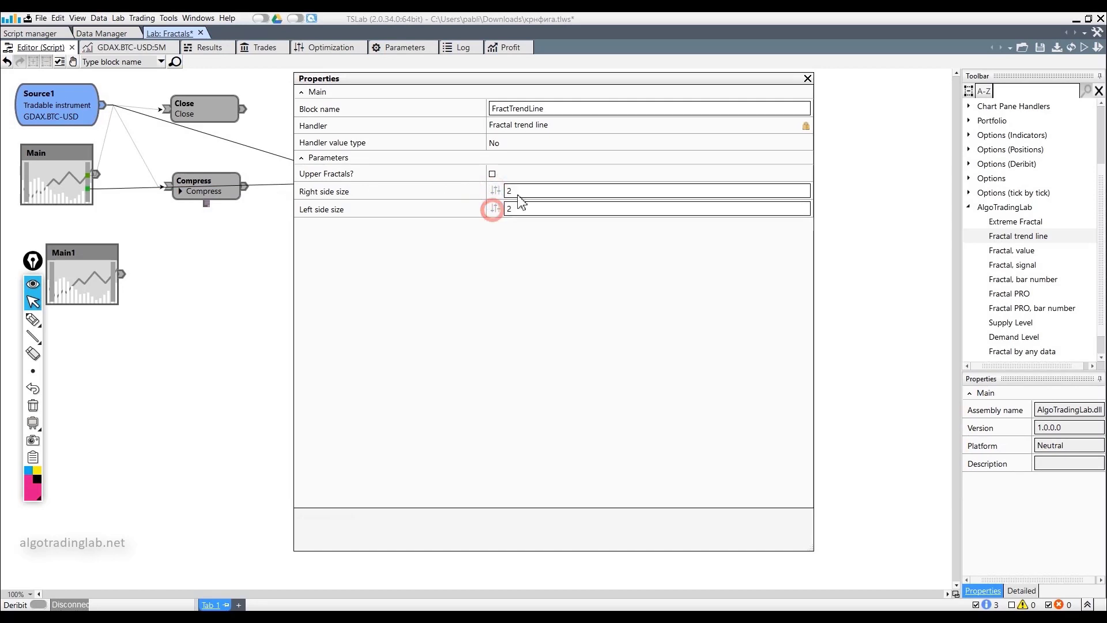
double_click(523, 192)
type("100")
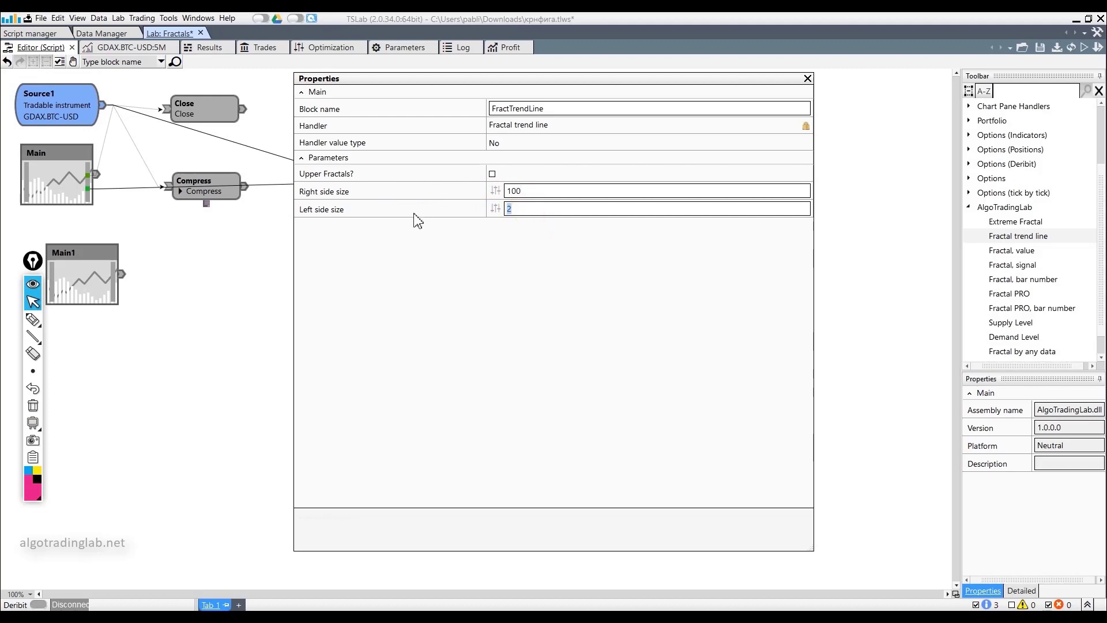
left_click(807, 78)
left_click(1084, 47)
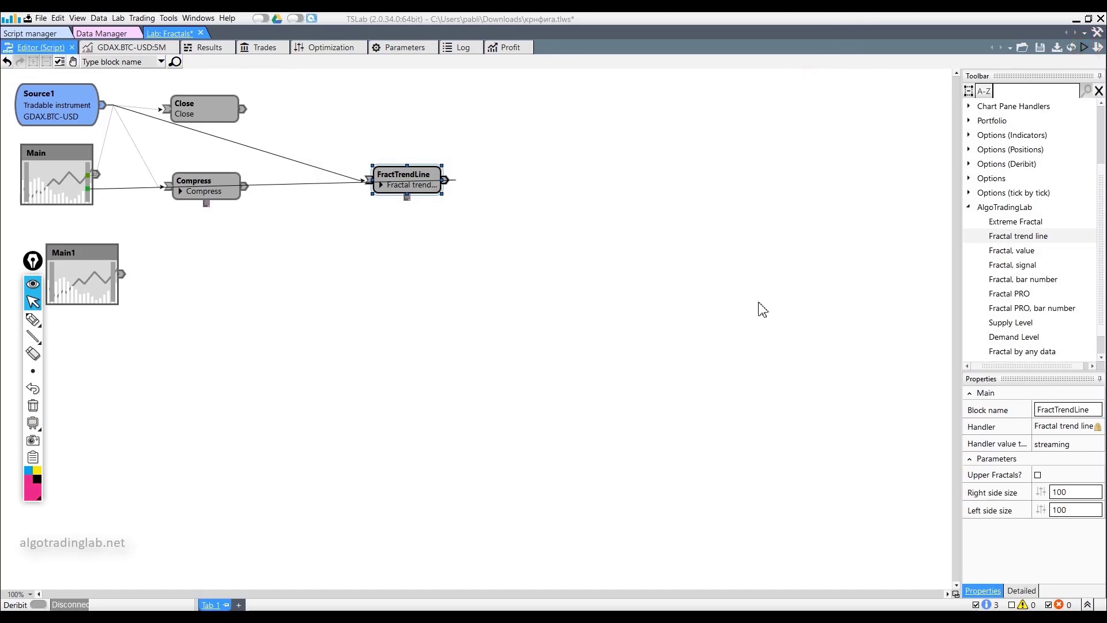
Step: Zoom the GDAX.BTC-USD:5M chart and sketch a V-shaped swing over the price
scroll(608, 218, "down", 3)
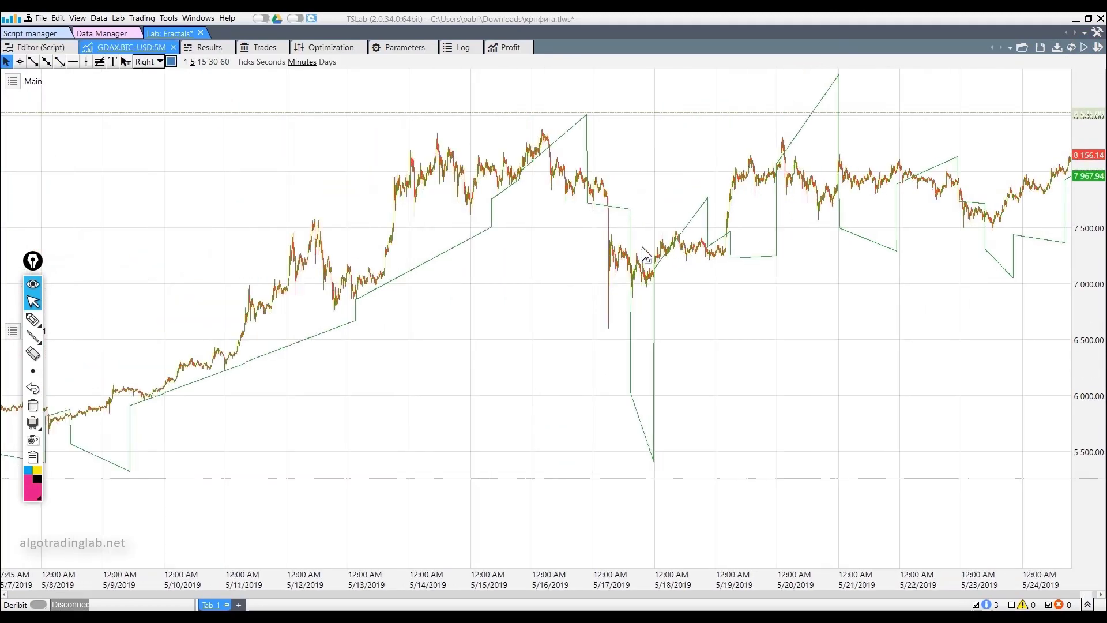
scroll(590, 257, "up", 5)
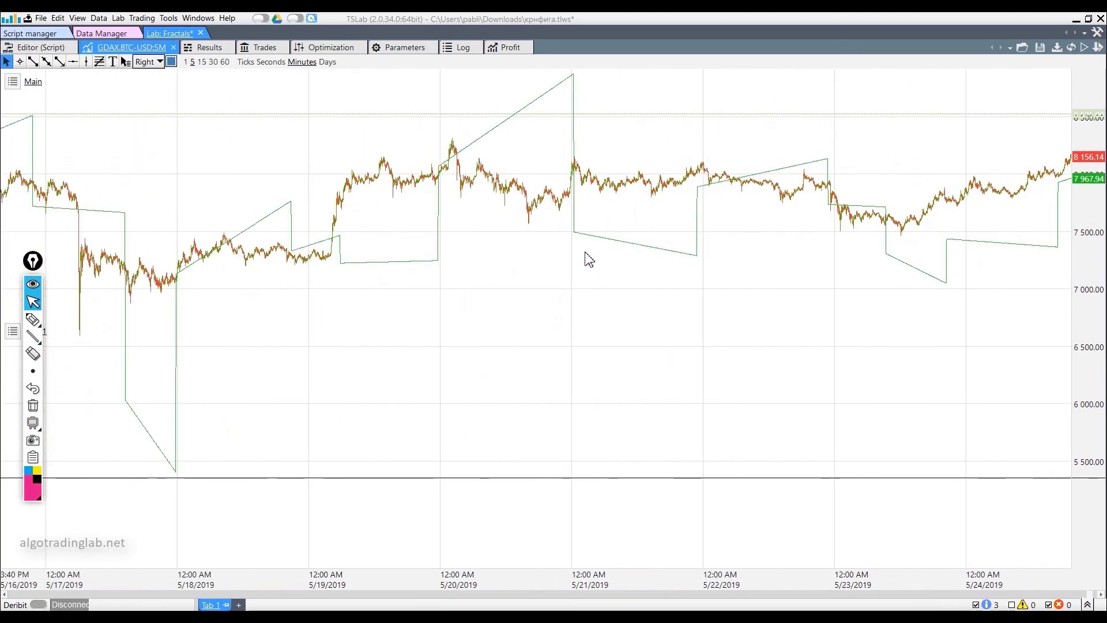
scroll(589, 260, "up", 4)
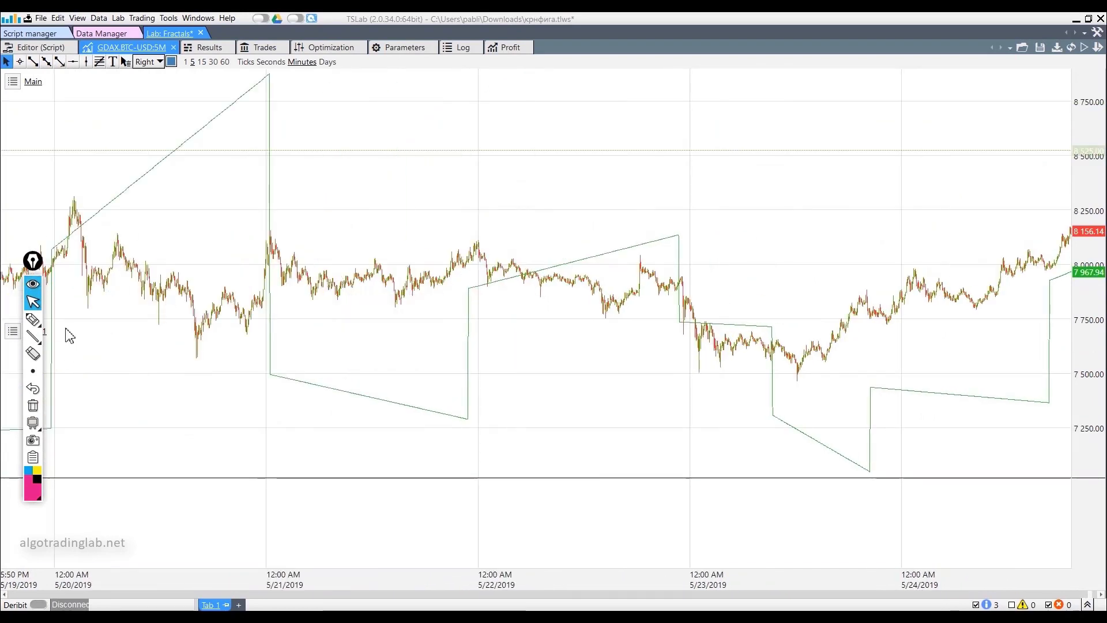
left_click(32, 319)
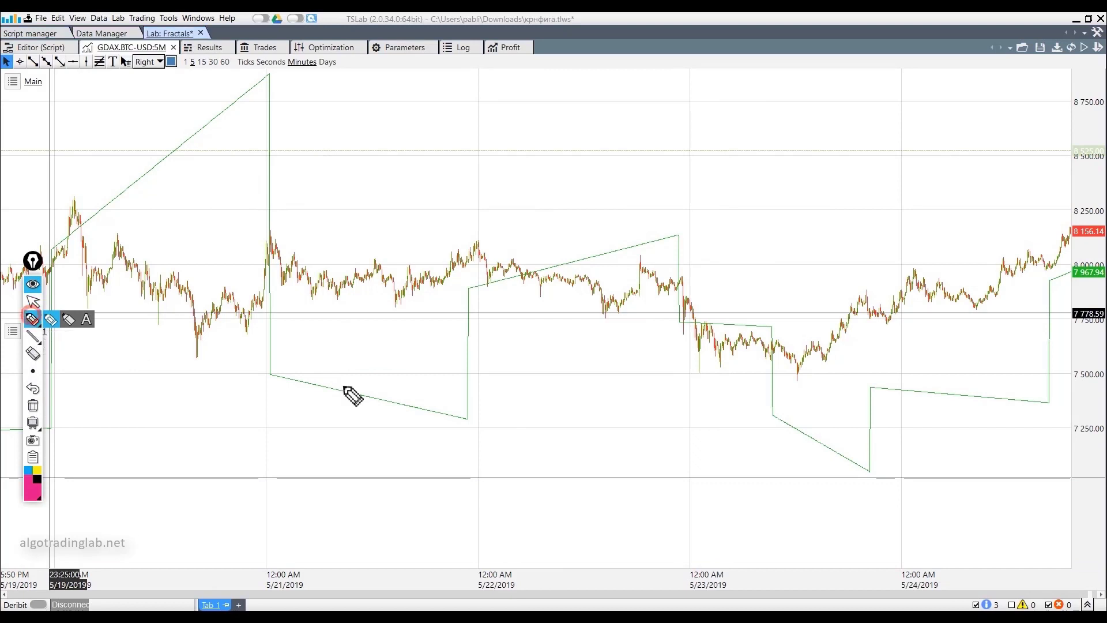
mouse_move(118, 245)
left_mouse_down()
mouse_move(202, 364)
mouse_move(297, 256)
mouse_move(348, 266)
mouse_move(398, 307)
mouse_move(476, 246)
mouse_move(470, 254)
left_mouse_up()
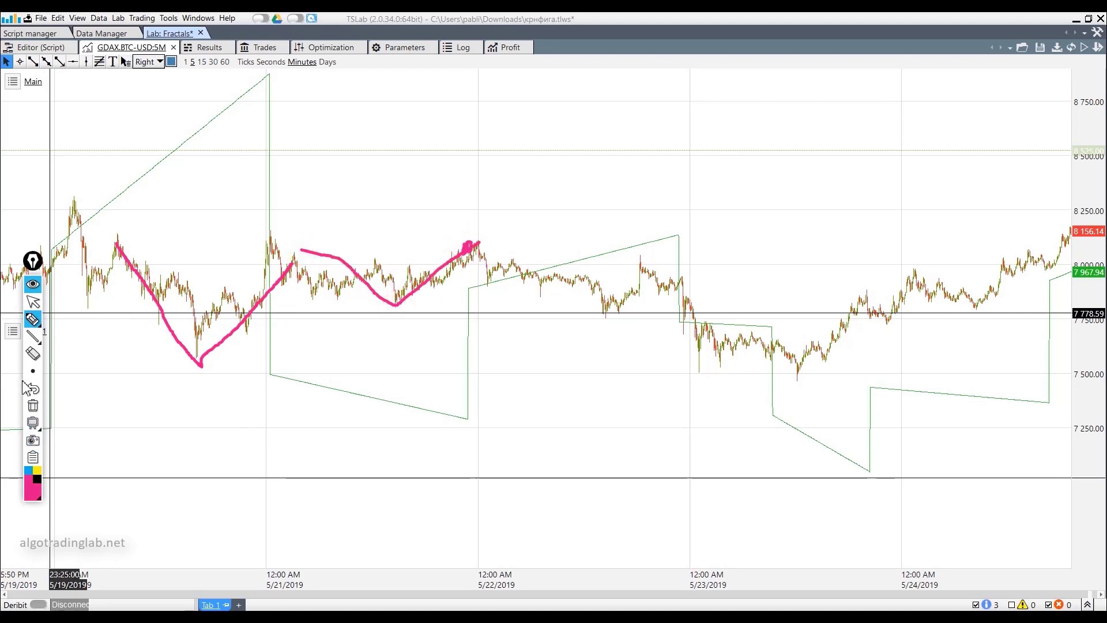
Step: Draw a trend line across the swing lows, trace the price fall, then clear all drawings
left_click(33, 336)
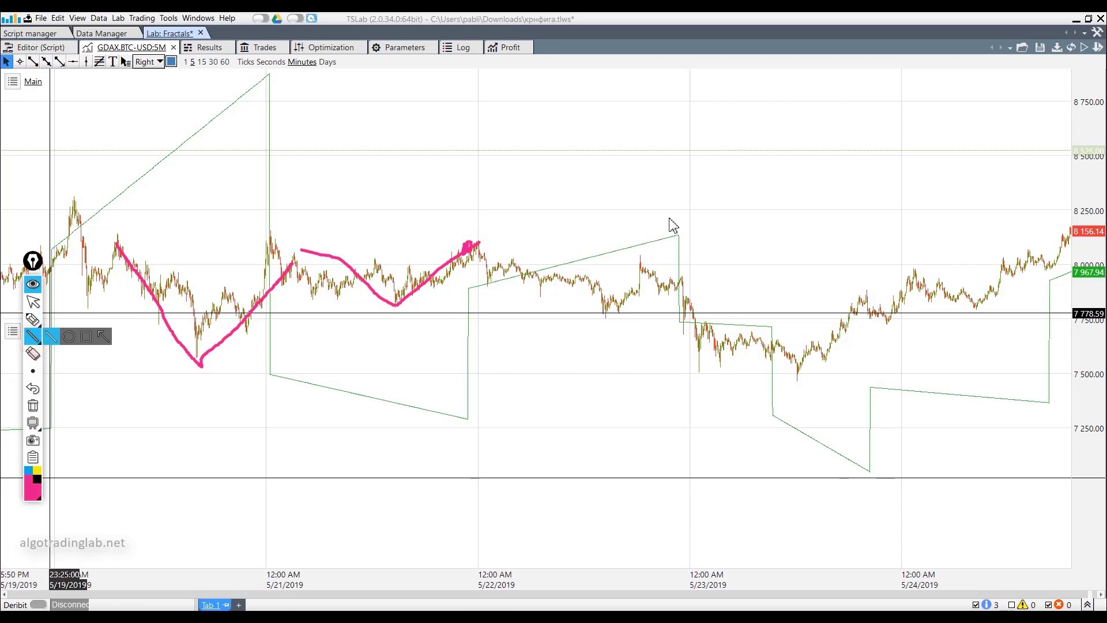
left_click_drag(678, 236, 195, 363)
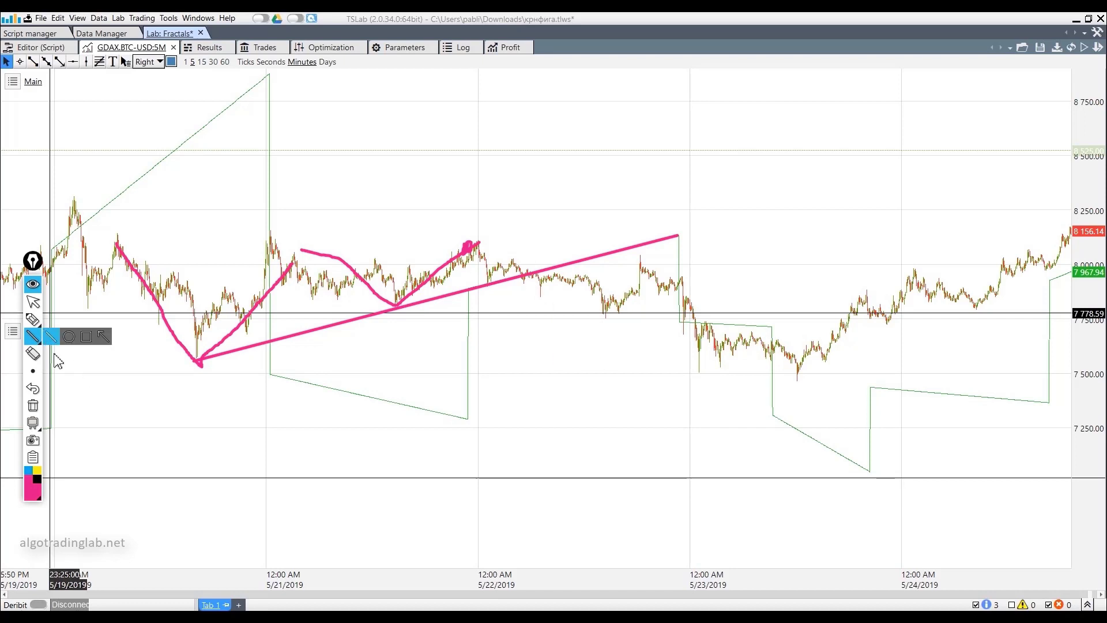
left_click(33, 319)
mouse_move(506, 267)
left_mouse_down()
mouse_move(709, 334)
mouse_move(747, 363)
left_mouse_up()
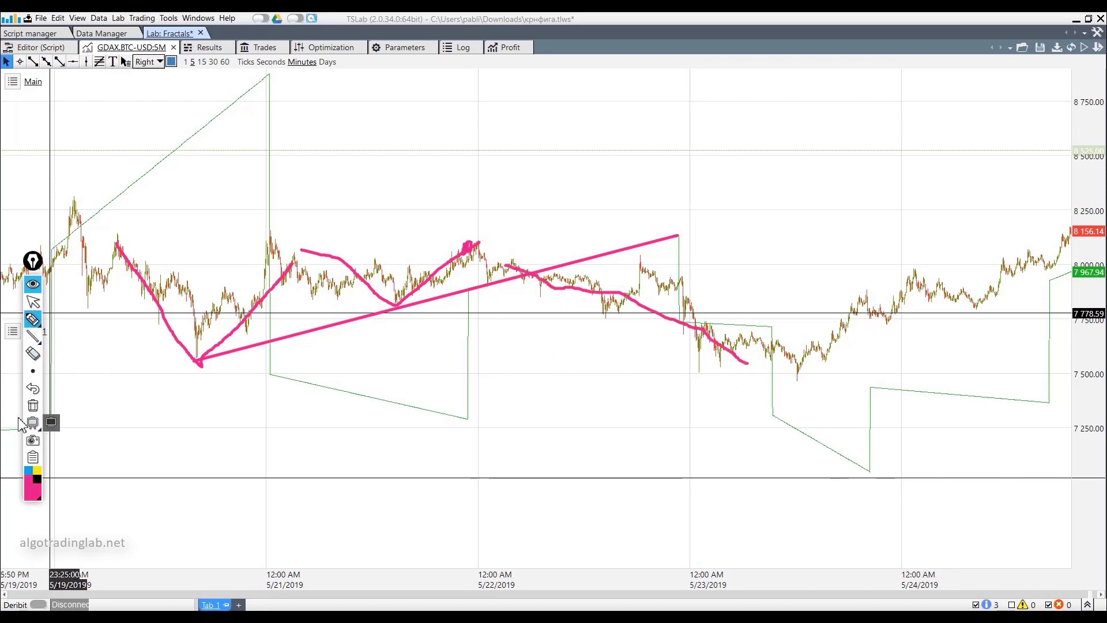
left_click(33, 405)
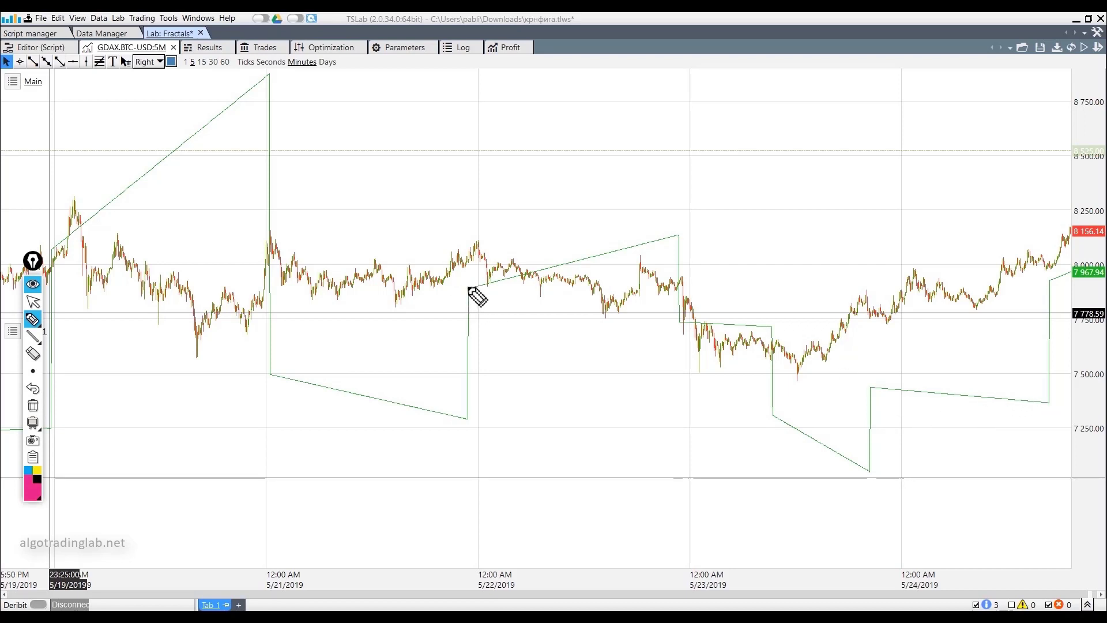
left_click_drag(467, 291, 739, 229)
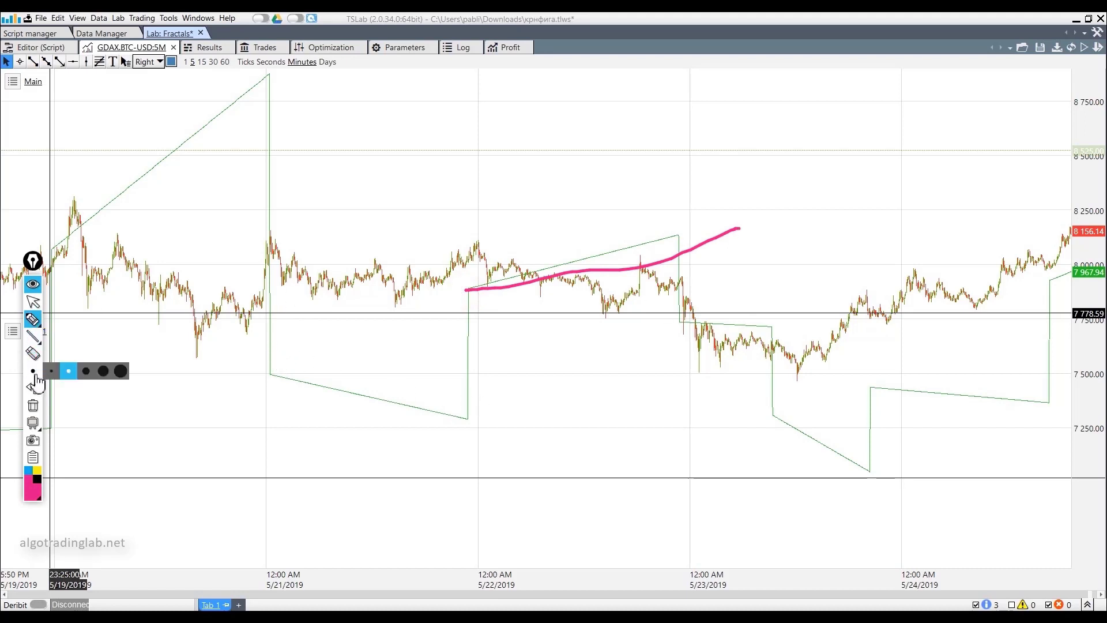
left_click(33, 405)
mouse_move(291, 269)
left_mouse_down()
mouse_move(381, 316)
mouse_move(386, 283)
mouse_move(506, 229)
left_mouse_up()
left_click_drag(387, 319, 537, 259)
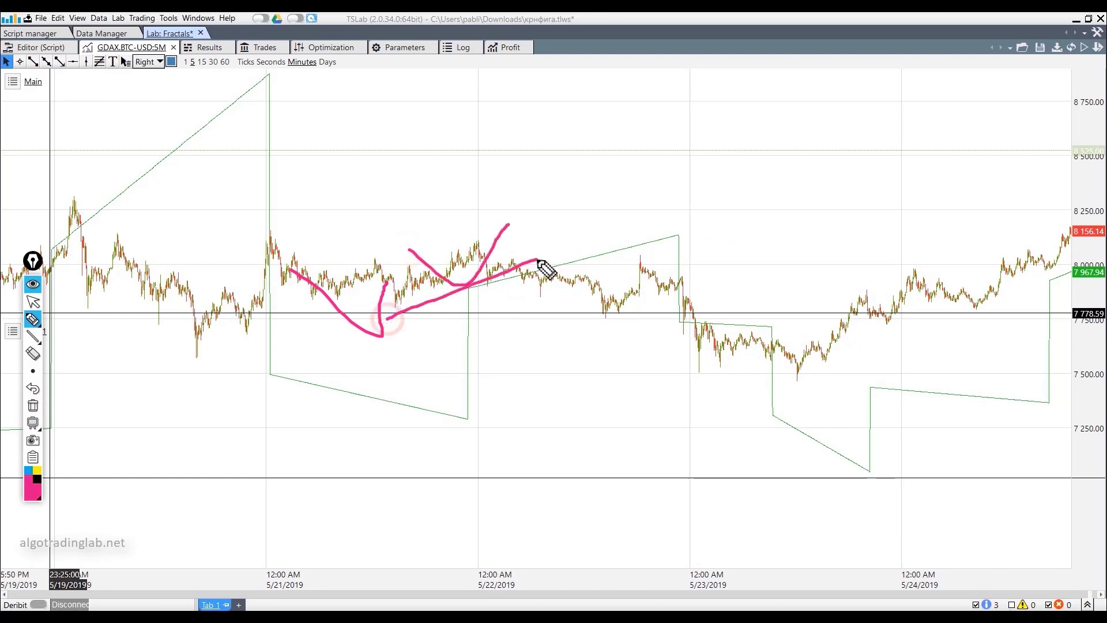
mouse_move(35, 336)
left_click(33, 405)
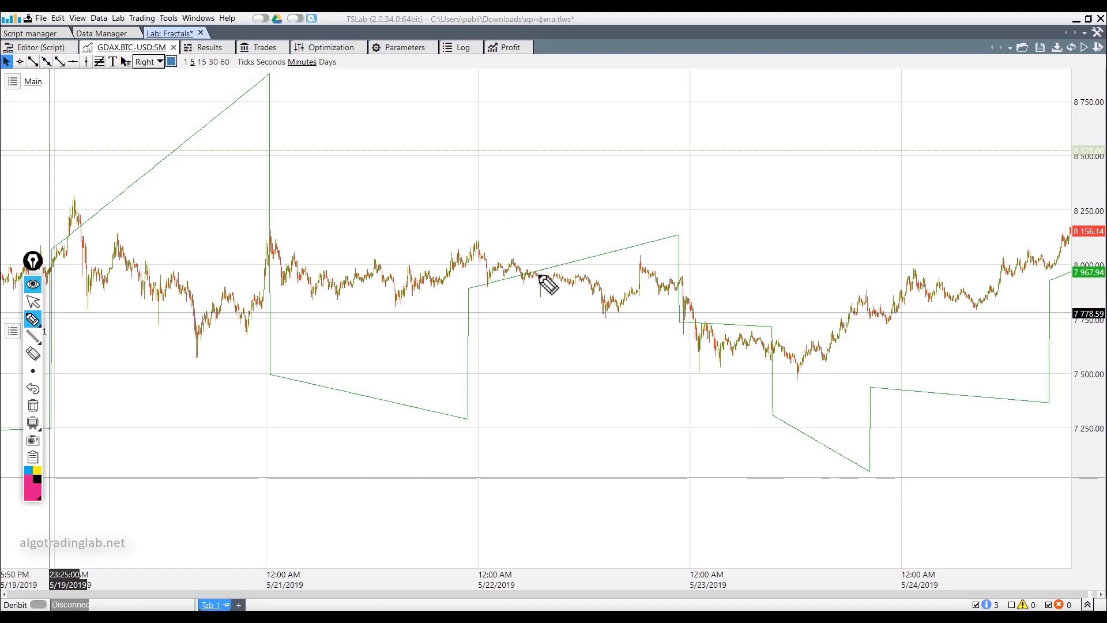
left_click(605, 316)
left_click(33, 336)
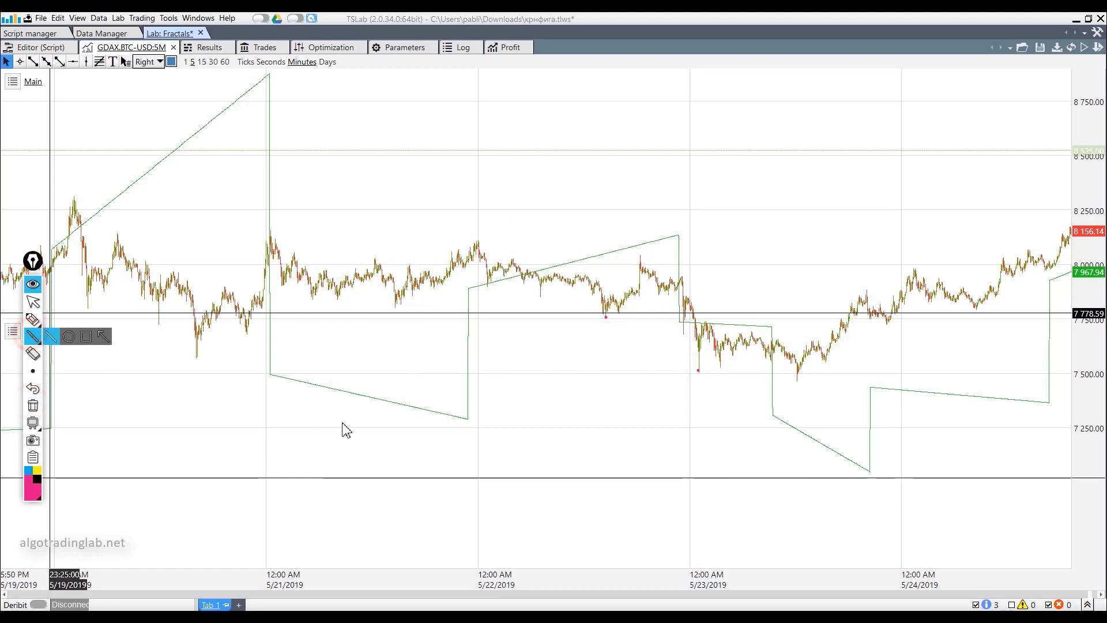
left_click_drag(868, 471, 607, 317)
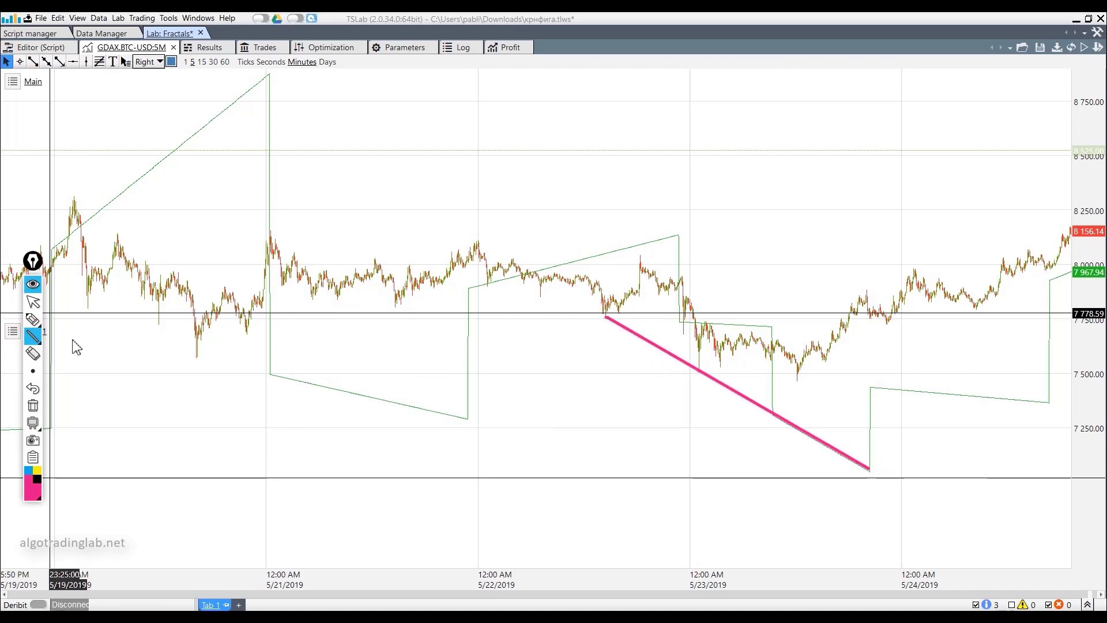
left_click(33, 422)
left_click(32, 301)
scroll(573, 257, "down", 5)
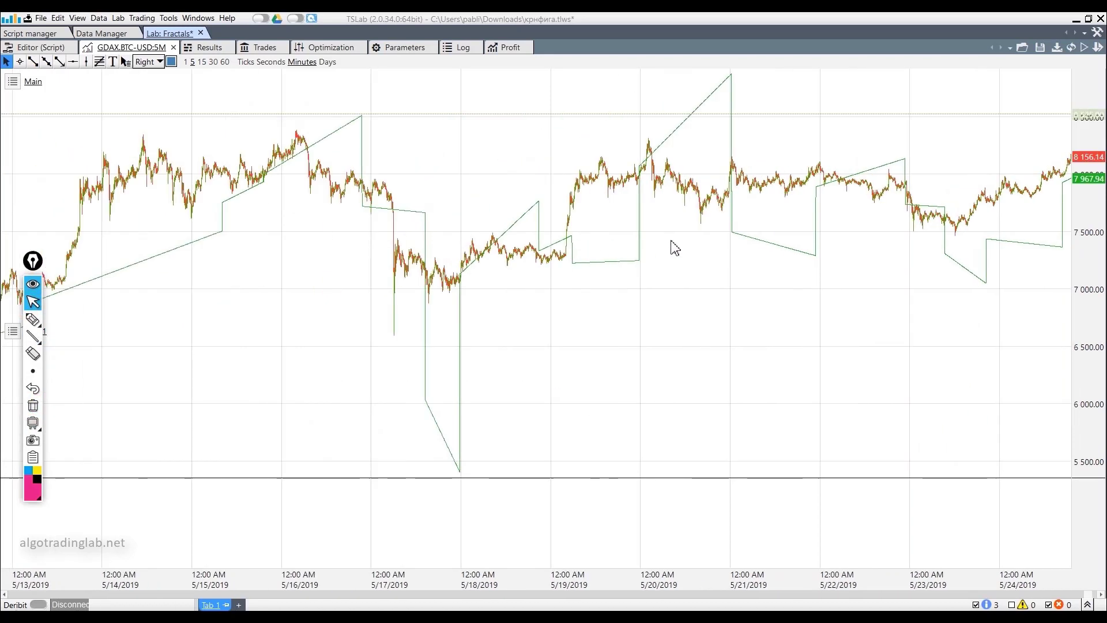
Step: Bring early-May prices into view and mark the dip near 5/8 and breakout near 5/9
left_click(84, 593)
scroll(594, 381, "up", 3)
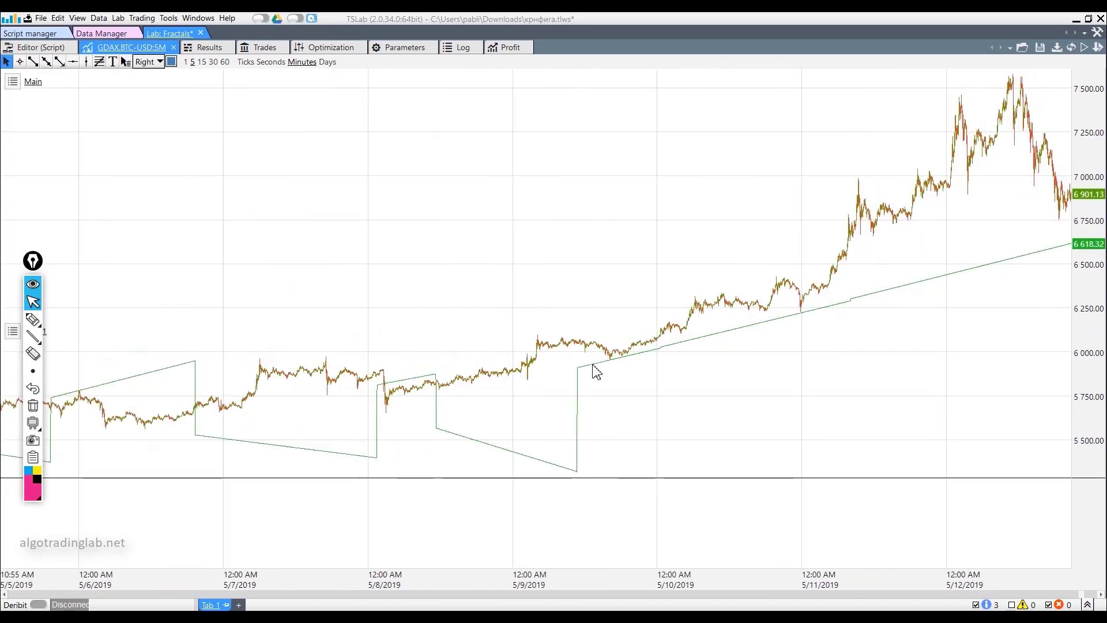
left_click(33, 319)
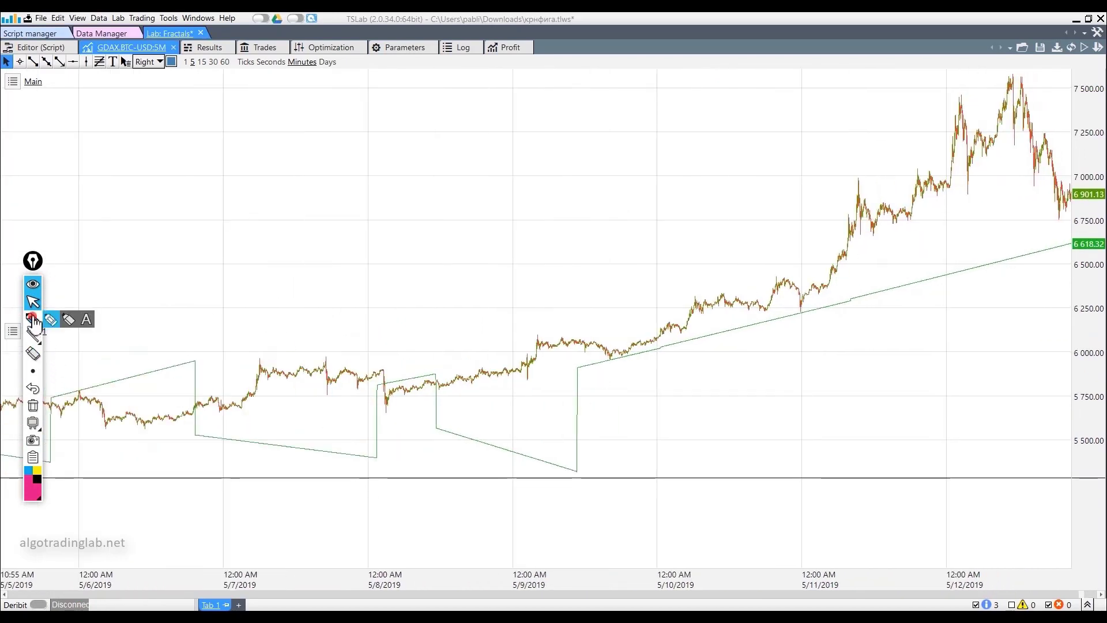
mouse_move(340, 369)
left_mouse_down()
mouse_move(396, 405)
mouse_move(443, 382)
left_mouse_up()
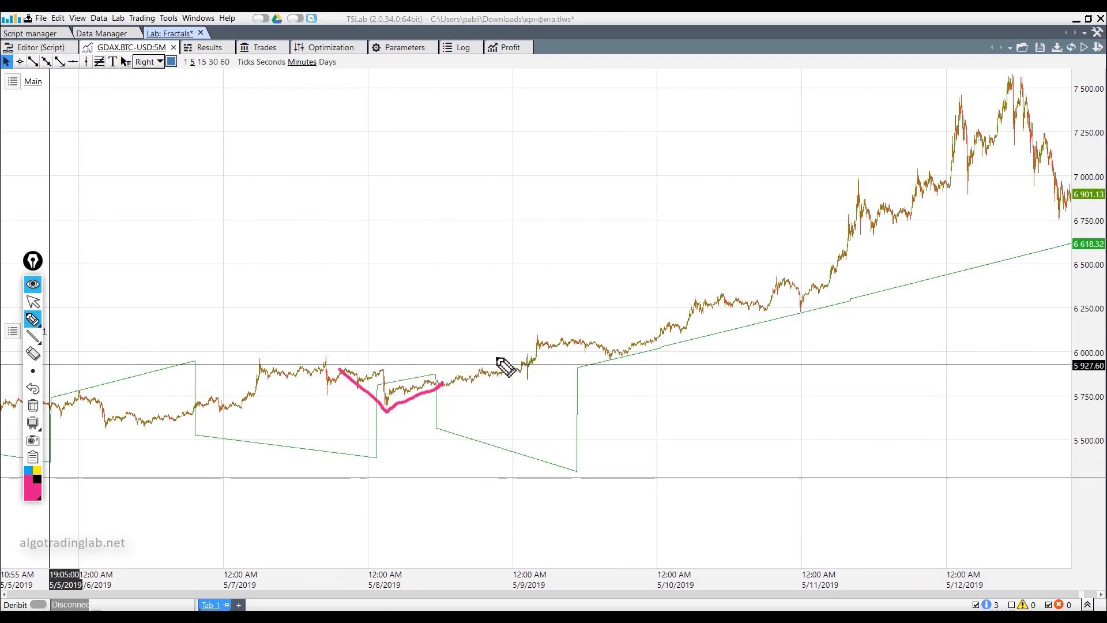
mouse_move(507, 360)
left_mouse_down()
mouse_move(528, 374)
mouse_move(549, 345)
left_mouse_up()
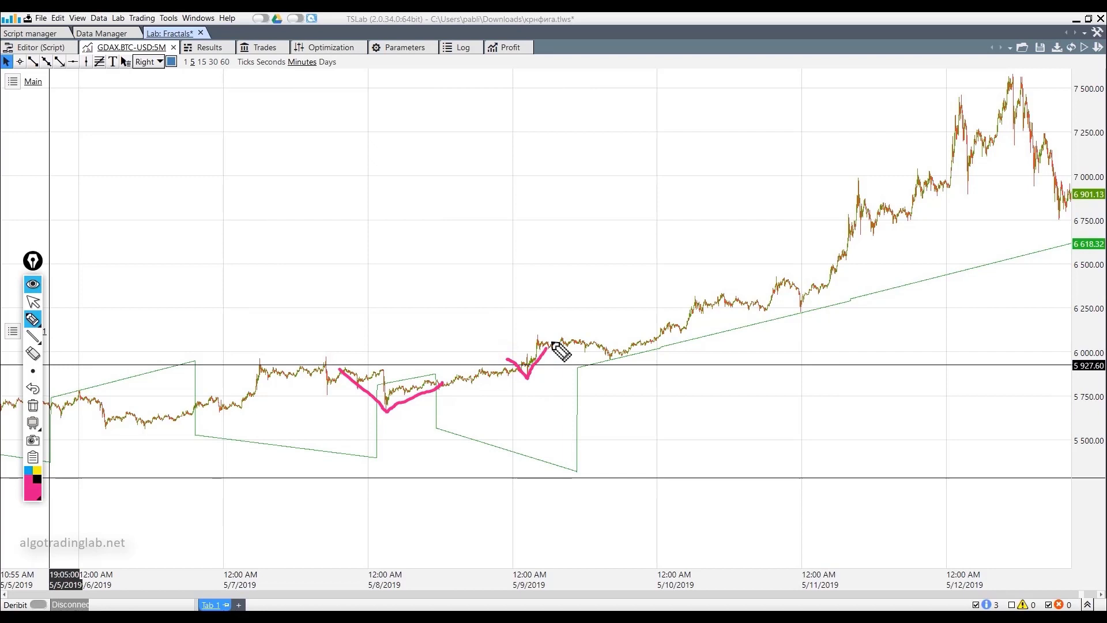
Step: Draw a trend line along the rising lows, trace the climb toward 5/11, then clear annotations
left_click(33, 336)
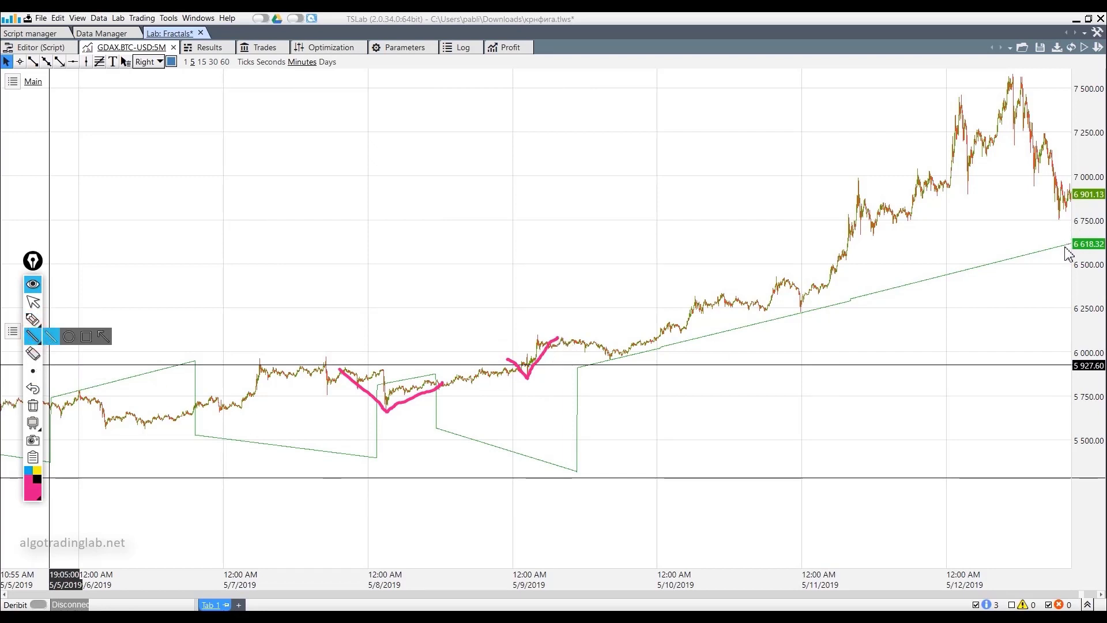
mouse_move(1066, 247)
left_mouse_down()
mouse_move(555, 409)
mouse_move(376, 419)
left_mouse_up()
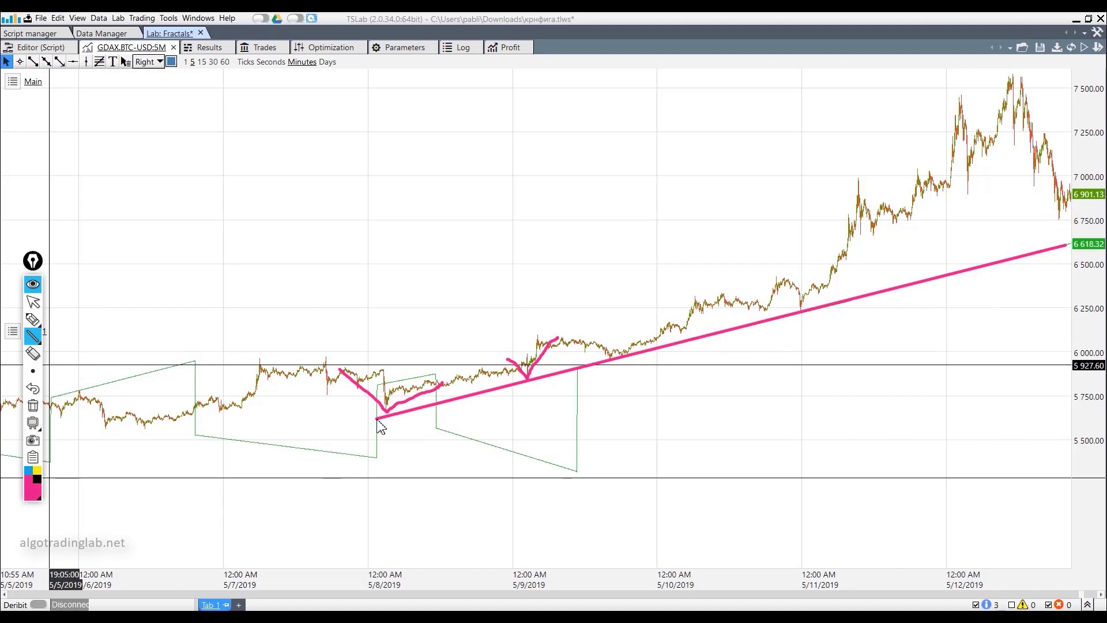
left_click(31, 323)
mouse_move(578, 335)
left_mouse_down()
mouse_move(610, 353)
mouse_move(732, 266)
mouse_move(798, 305)
mouse_move(846, 239)
left_mouse_up()
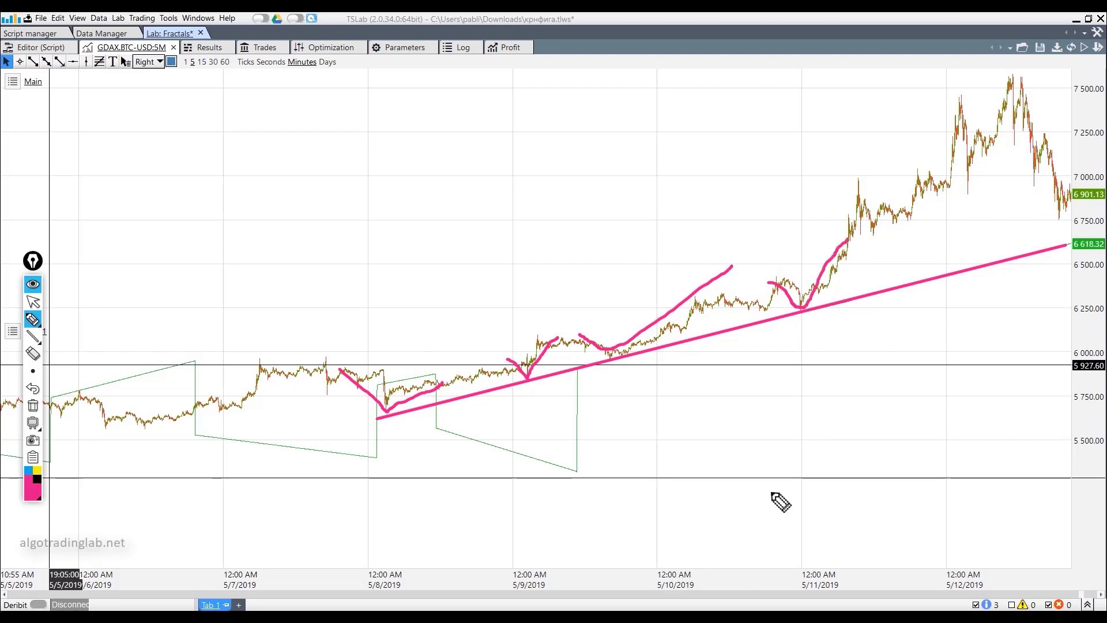
left_click(32, 405)
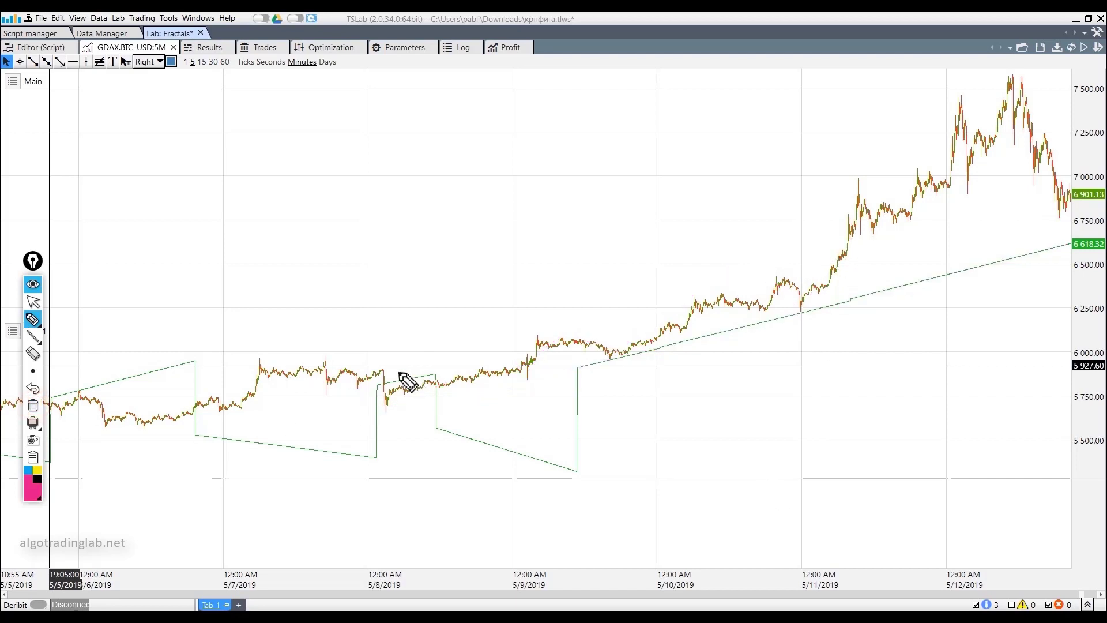
Step: Mark and remove the sharp drop near 5/8, then return to the Editor (Script) tab
left_click_drag(383, 372, 389, 407)
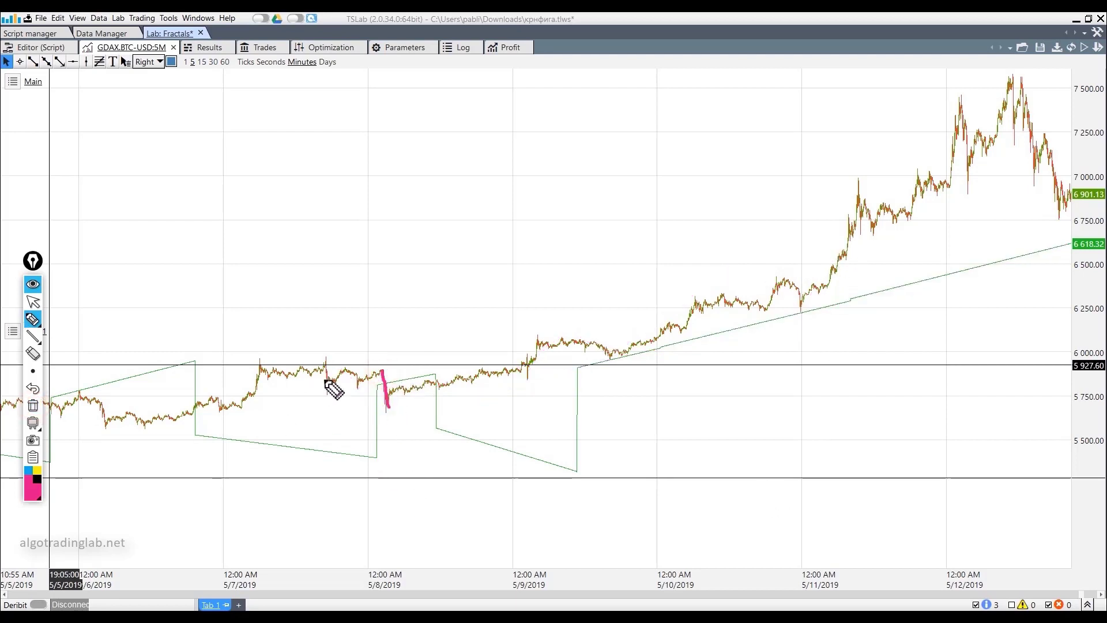
left_click(33, 388)
left_click(33, 302)
scroll(517, 182, "down", 5)
scroll(515, 180, "up", 5)
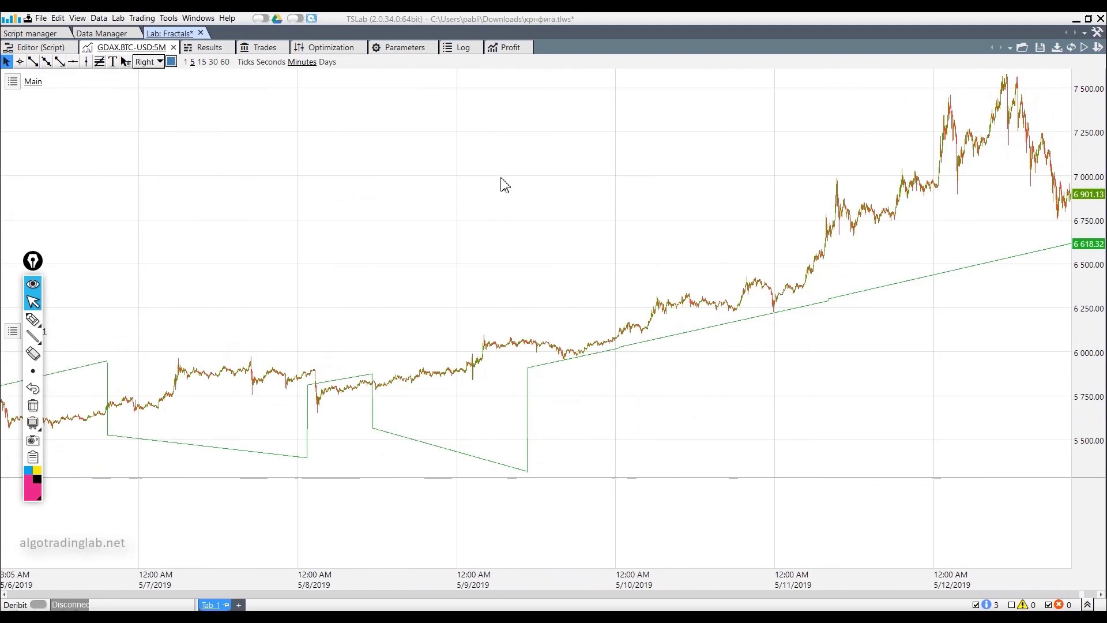
left_click(35, 49)
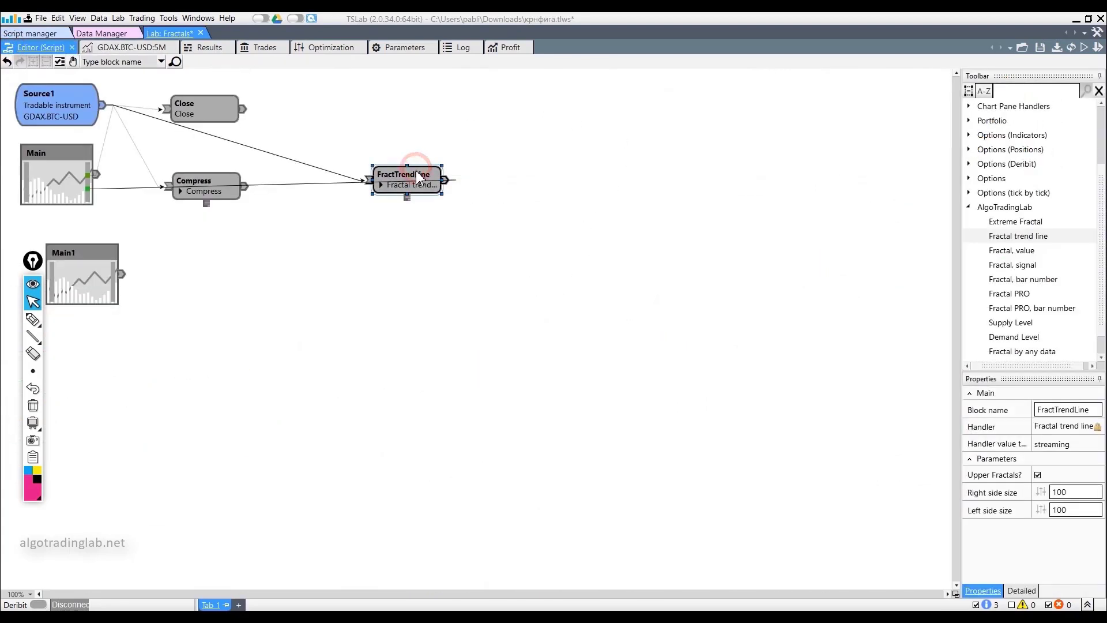
Step: Delete the FractTrendLine block and place a Fractal PRO block on the canvas
key("Delete")
scroll(1003, 282, "down", 2)
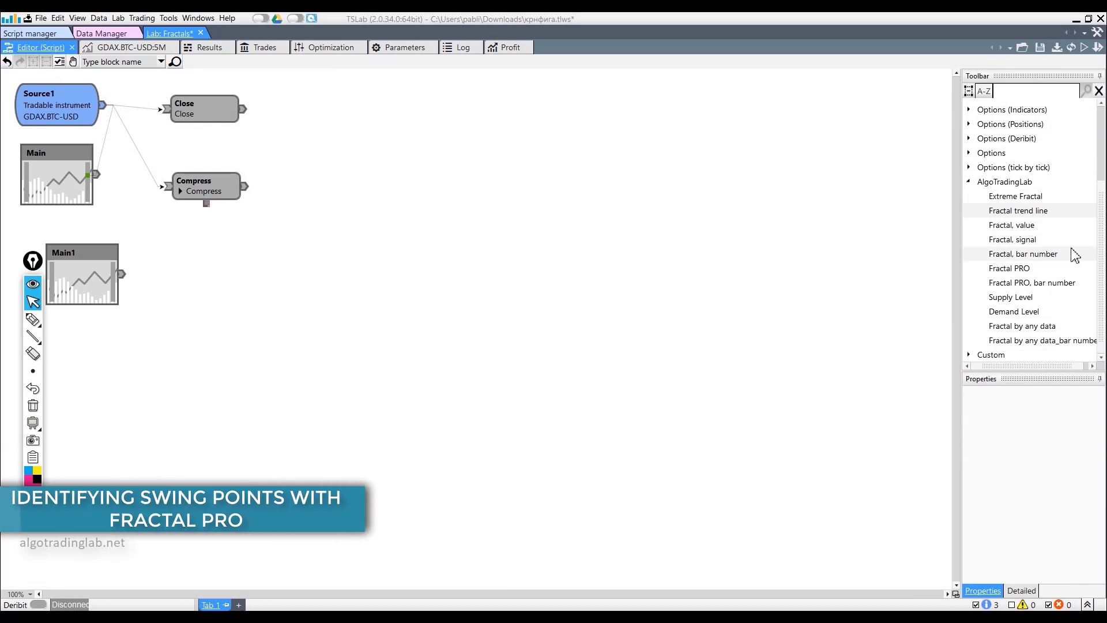
left_click(1042, 269)
left_click_drag(1043, 275, 410, 228)
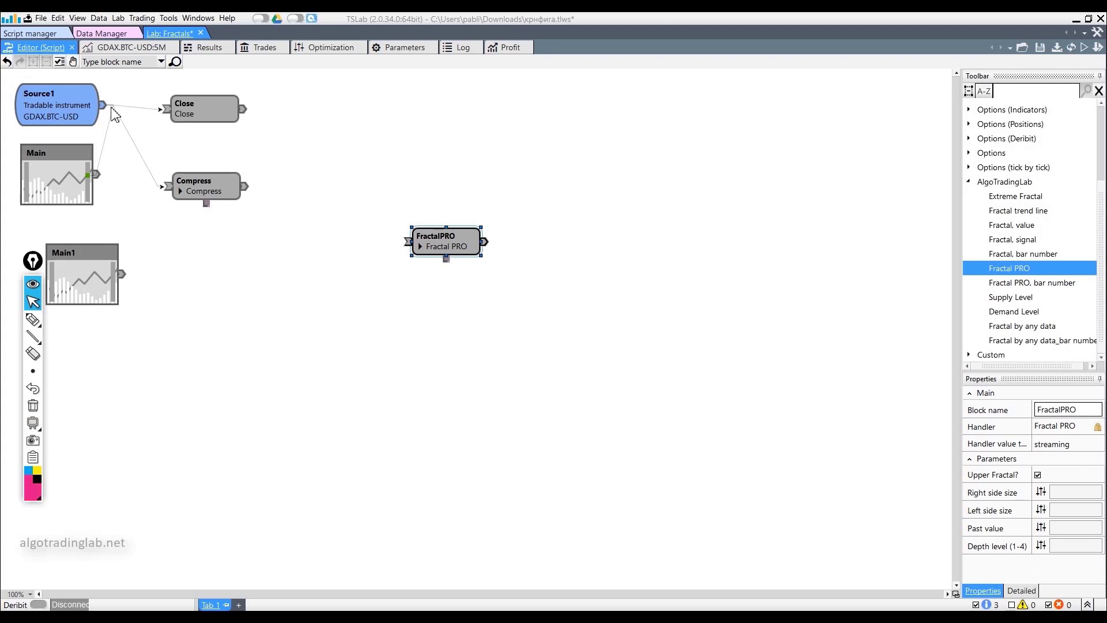
Step: Connect Source1 to FractalPRO's input and review its parameters
left_click_drag(102, 105, 406, 241)
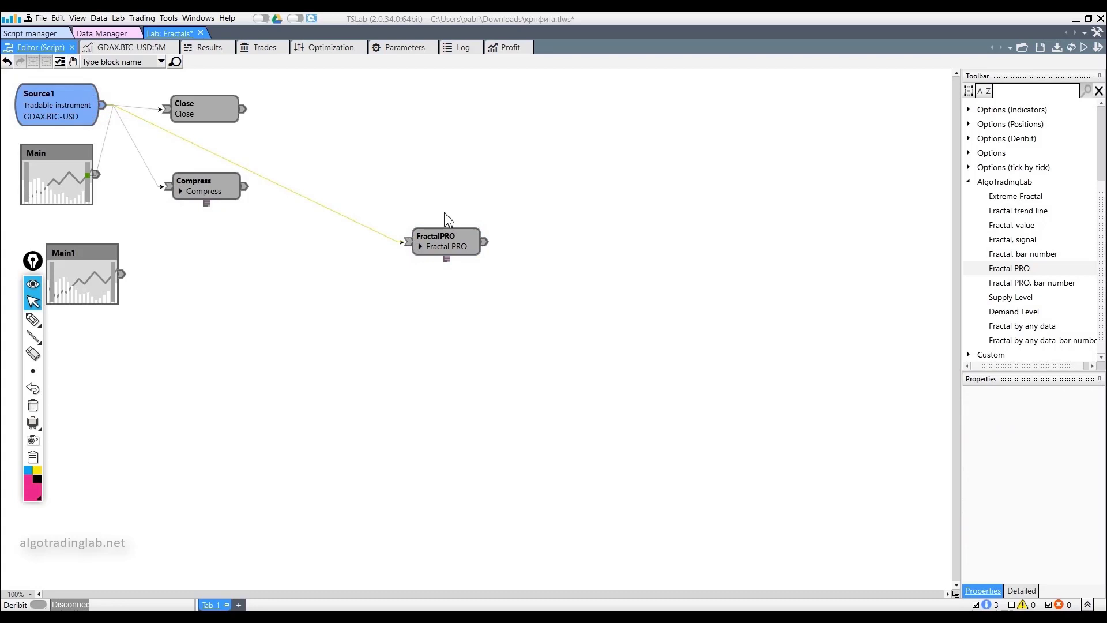
double_click(437, 242)
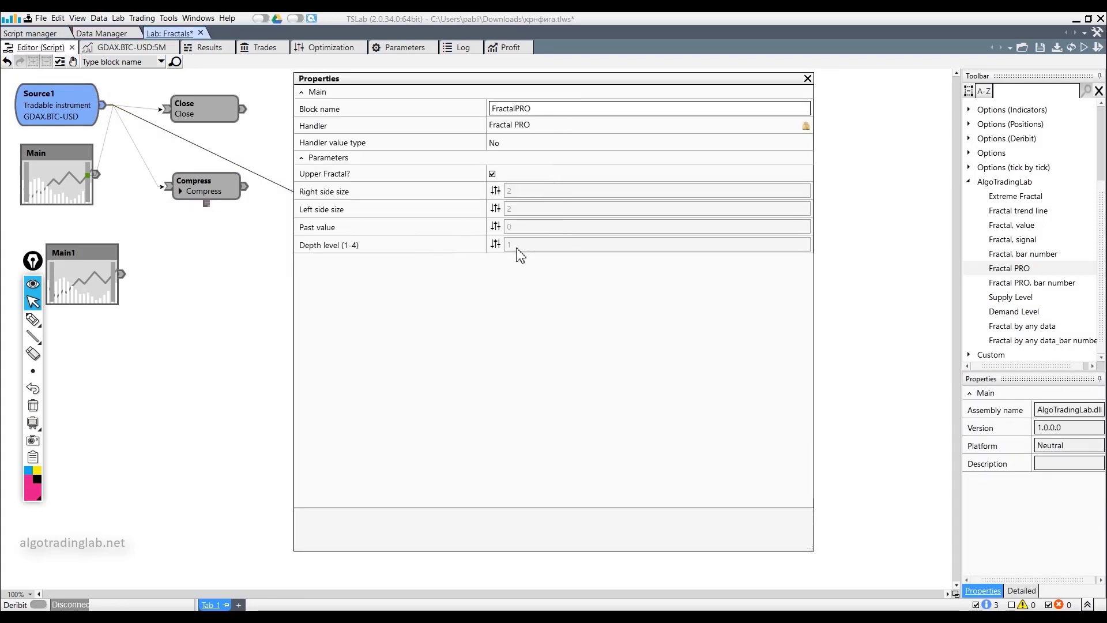
left_click(33, 319)
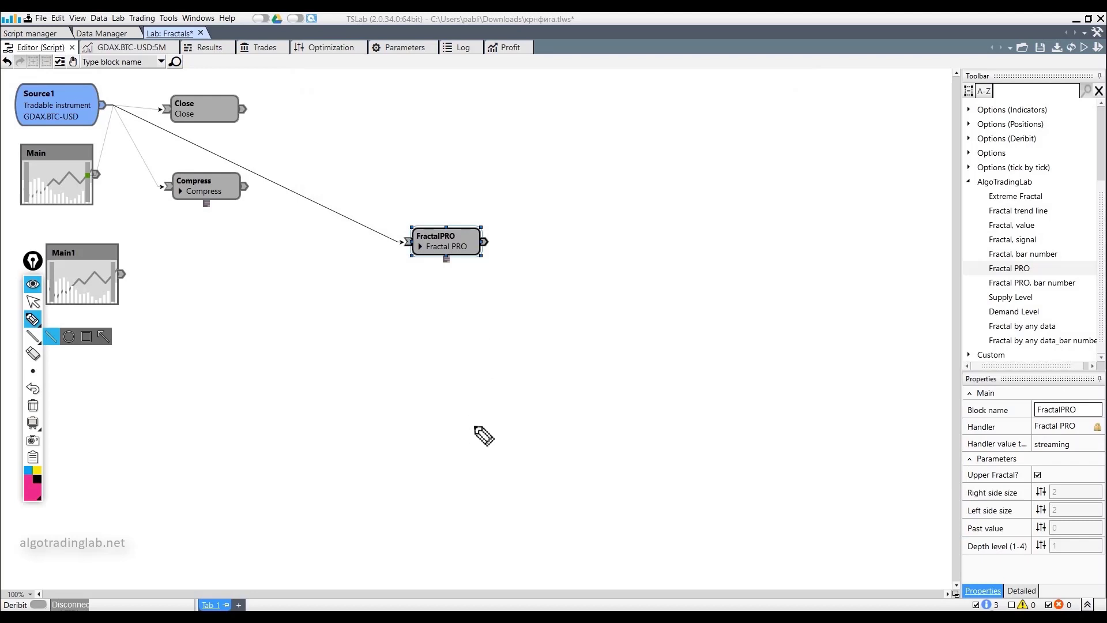
mouse_move(551, 113)
left_mouse_down()
mouse_move(552, 149)
mouse_move(575, 147)
mouse_move(576, 169)
left_mouse_up()
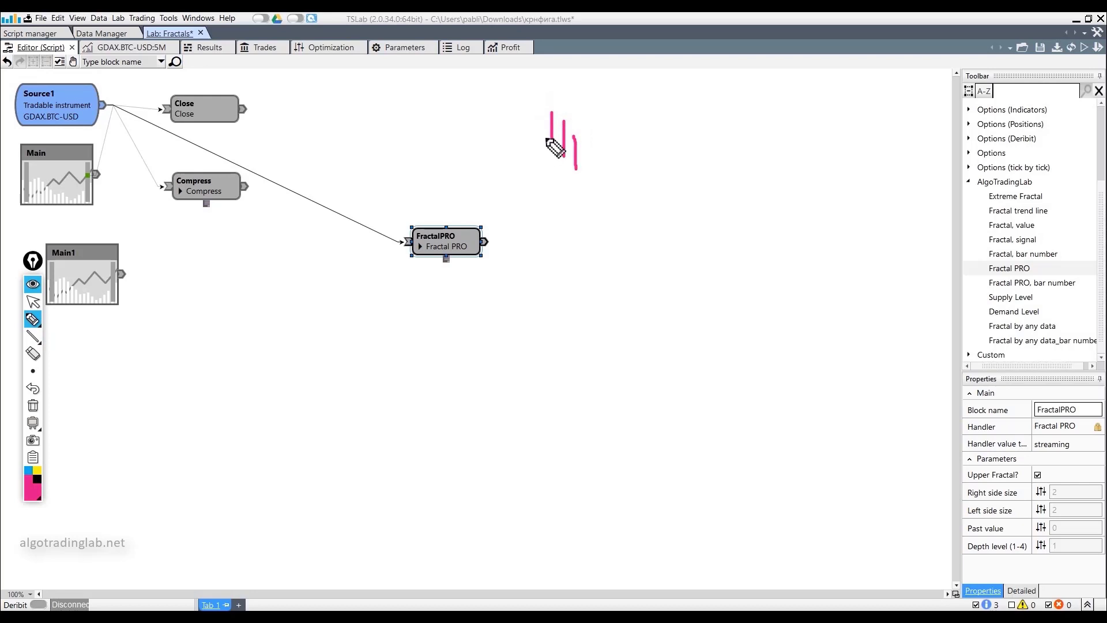
mouse_move(542, 129)
left_mouse_down()
mouse_move(542, 159)
mouse_move(530, 169)
mouse_move(517, 138)
mouse_move(573, 118)
mouse_move(582, 135)
left_mouse_up()
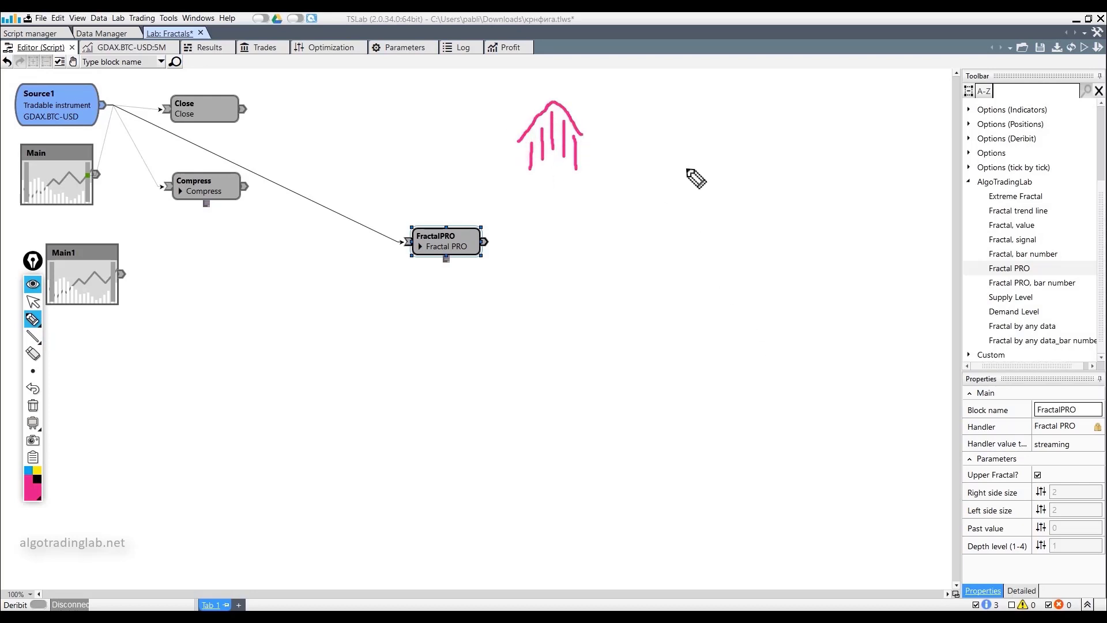
mouse_move(673, 187)
left_mouse_down()
mouse_move(672, 225)
mouse_move(642, 253)
left_mouse_up()
mouse_move(686, 218)
left_mouse_down()
mouse_move(686, 257)
mouse_move(702, 249)
left_mouse_up()
mouse_move(630, 234)
left_mouse_down()
mouse_move(676, 182)
mouse_move(730, 252)
left_mouse_up()
mouse_move(828, 289)
left_mouse_down()
mouse_move(831, 330)
mouse_move(787, 349)
left_mouse_up()
mouse_move(857, 305)
left_mouse_down()
mouse_move(857, 334)
mouse_move(884, 354)
left_mouse_up()
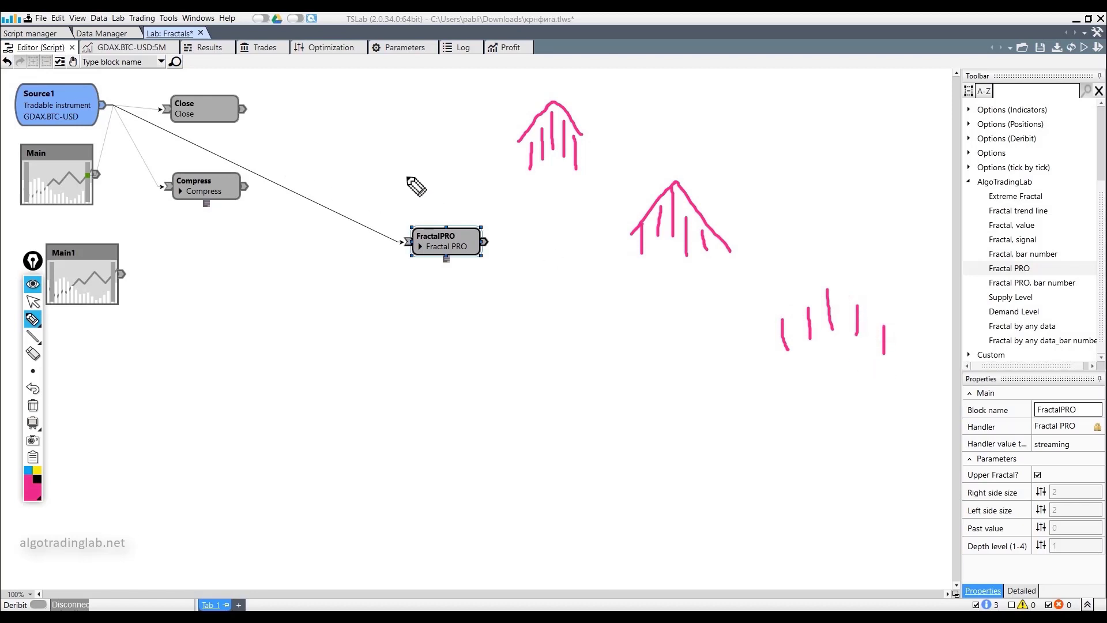
mouse_move(406, 182)
left_mouse_down()
mouse_move(405, 216)
mouse_move(430, 222)
mouse_move(430, 237)
mouse_move(390, 217)
left_mouse_up()
left_click_drag(372, 218, 372, 242)
mouse_move(280, 280)
left_mouse_down()
mouse_move(280, 315)
mouse_move(255, 332)
left_mouse_up()
left_click_drag(289, 288, 302, 349)
mouse_move(252, 302)
left_mouse_down()
mouse_move(277, 283)
mouse_move(320, 316)
left_mouse_up()
mouse_move(357, 208)
left_mouse_down()
mouse_move(424, 173)
mouse_move(459, 220)
left_mouse_up()
mouse_move(772, 320)
left_mouse_down()
mouse_move(853, 275)
mouse_move(883, 328)
left_mouse_up()
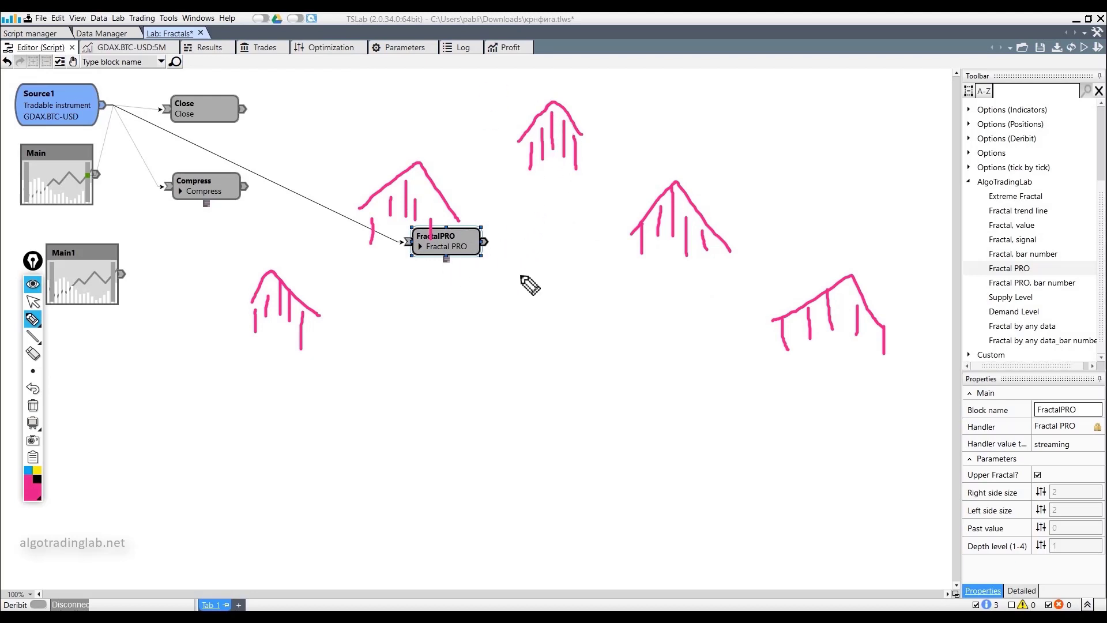
left_click_drag(540, 94, 632, 95)
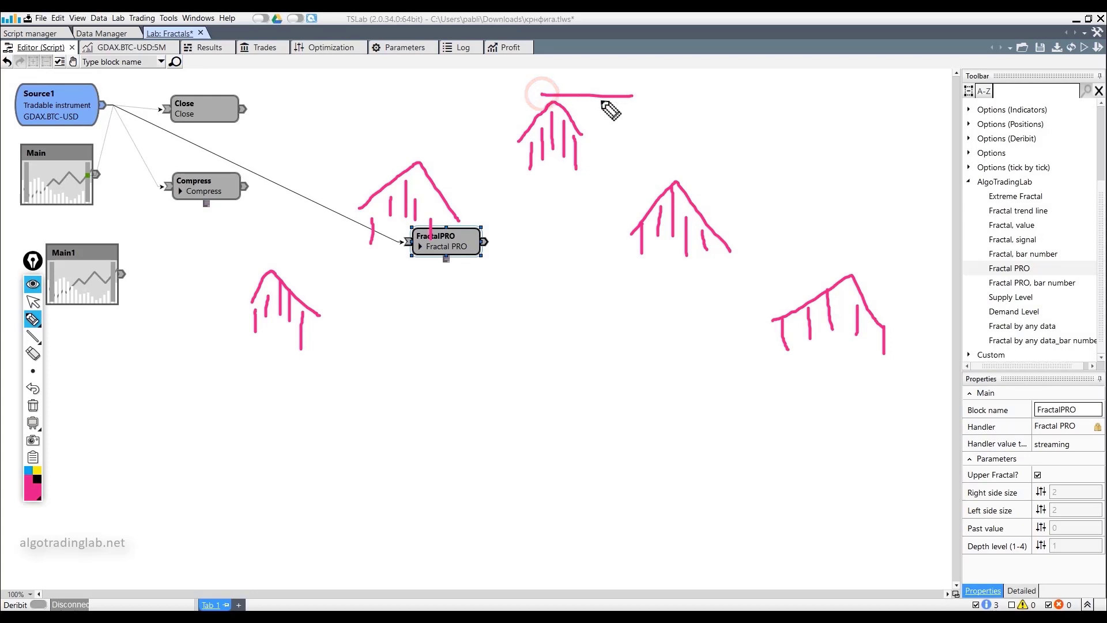
left_click_drag(667, 173, 723, 182)
left_click_drag(824, 264, 875, 266)
left_click_drag(422, 160, 379, 160)
left_click_drag(284, 264, 255, 266)
mouse_move(188, 325)
left_mouse_down()
mouse_move(490, 87)
mouse_move(857, 285)
mouse_move(949, 320)
left_mouse_up()
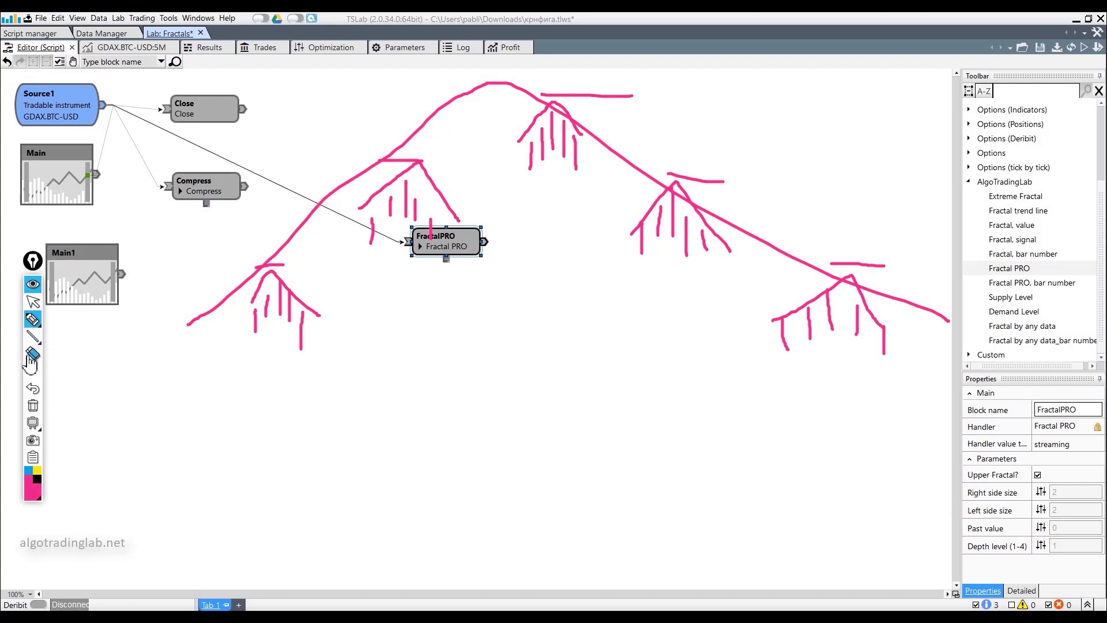
left_click(32, 407)
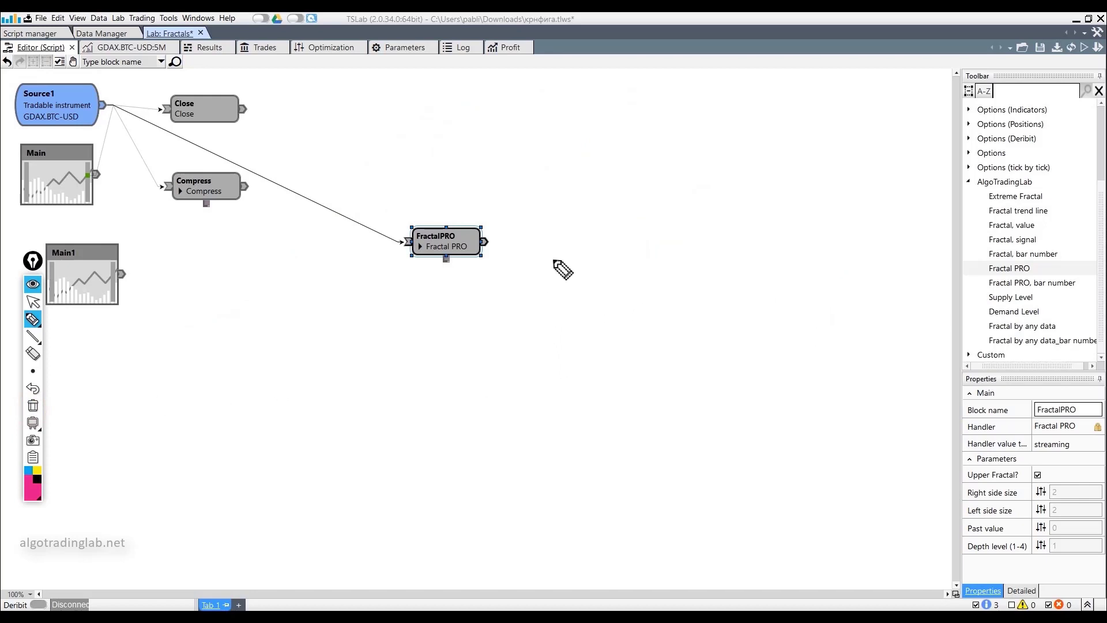
left_click_drag(489, 333, 526, 316)
left_click_drag(408, 382, 443, 376)
left_click_drag(349, 433, 393, 429)
mouse_move(537, 369)
left_mouse_down()
mouse_move(562, 349)
mouse_move(577, 379)
left_mouse_up()
left_click_drag(620, 424, 625, 396)
left_click_drag(599, 407, 624, 405)
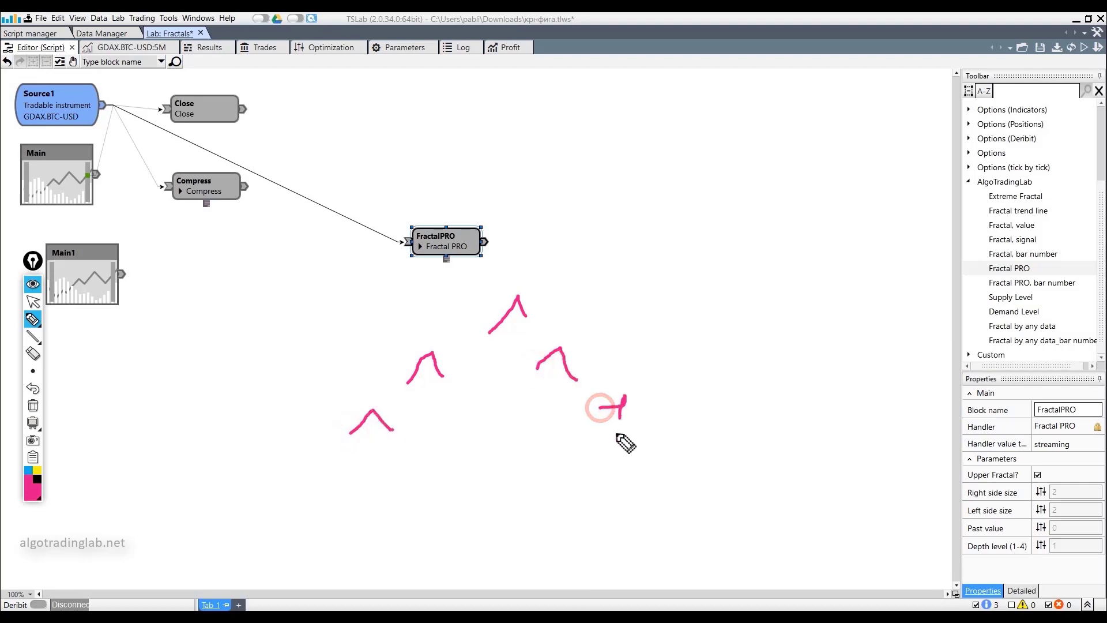
mouse_move(338, 412)
left_mouse_down()
mouse_move(499, 275)
mouse_move(626, 403)
left_mouse_up()
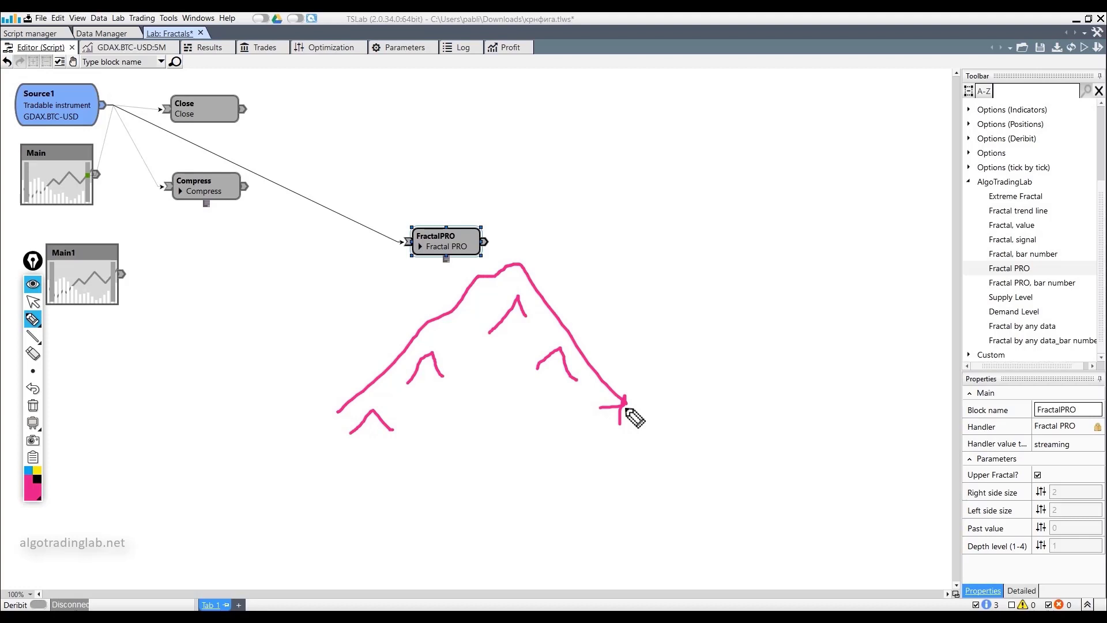
mouse_move(75, 525)
left_mouse_down()
mouse_move(92, 507)
mouse_move(259, 490)
left_mouse_up()
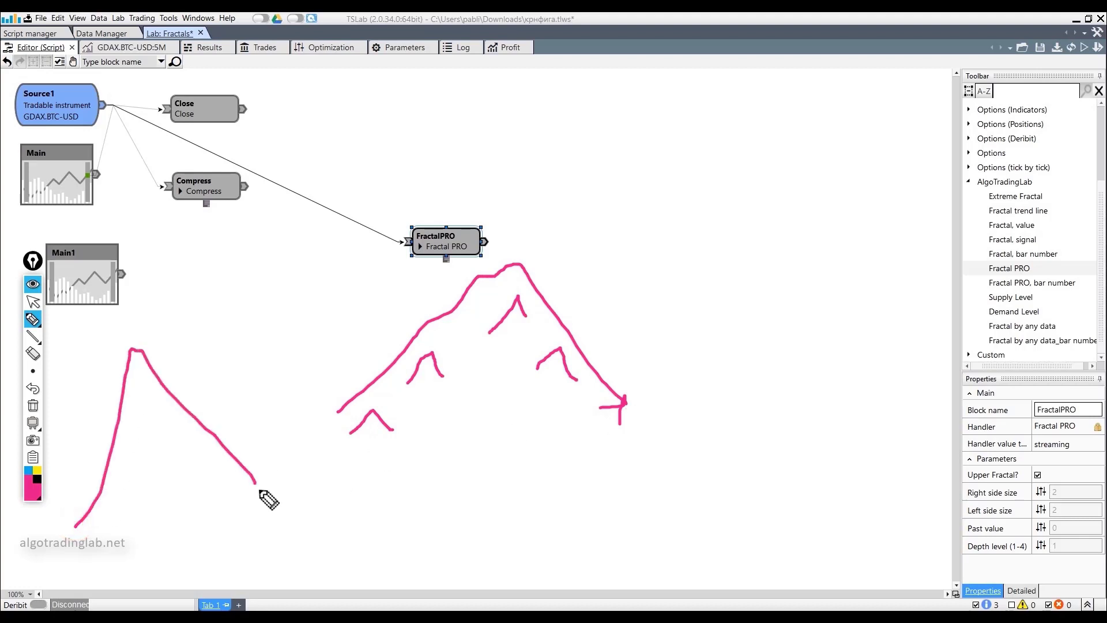
mouse_move(717, 529)
left_mouse_down()
mouse_move(818, 409)
mouse_move(906, 472)
left_mouse_up()
left_click_drag(104, 513, 119, 506)
mouse_move(118, 447)
left_mouse_down()
mouse_move(134, 442)
mouse_move(144, 395)
left_mouse_up()
left_click_drag(162, 435, 236, 480)
mouse_move(56, 443)
left_mouse_down()
mouse_move(330, 274)
mouse_move(657, 228)
mouse_move(841, 411)
left_mouse_up()
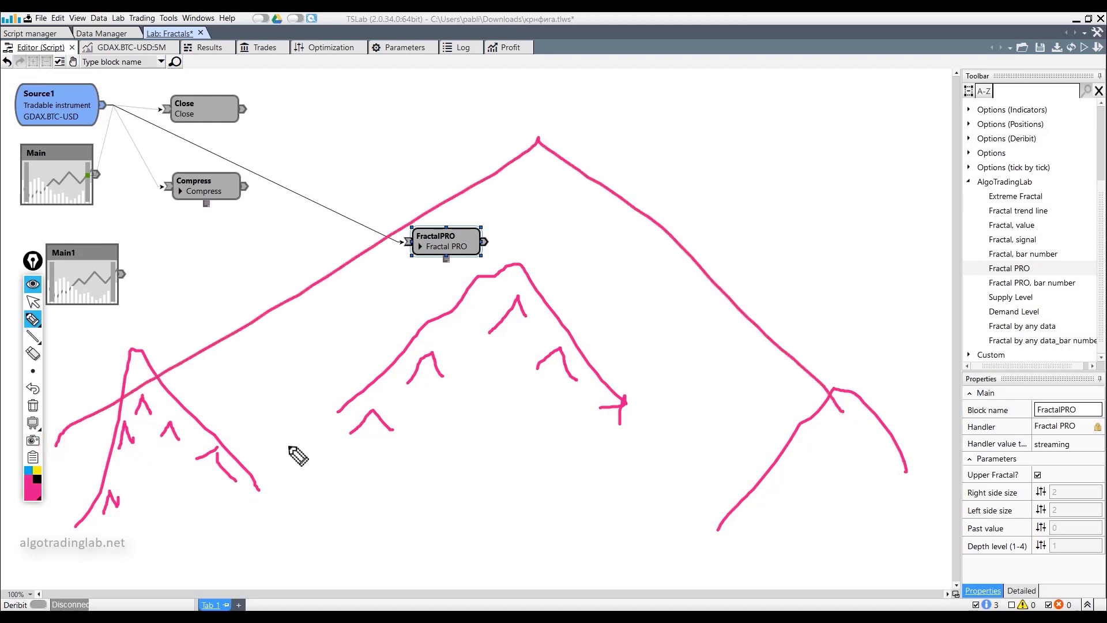
left_click(34, 410)
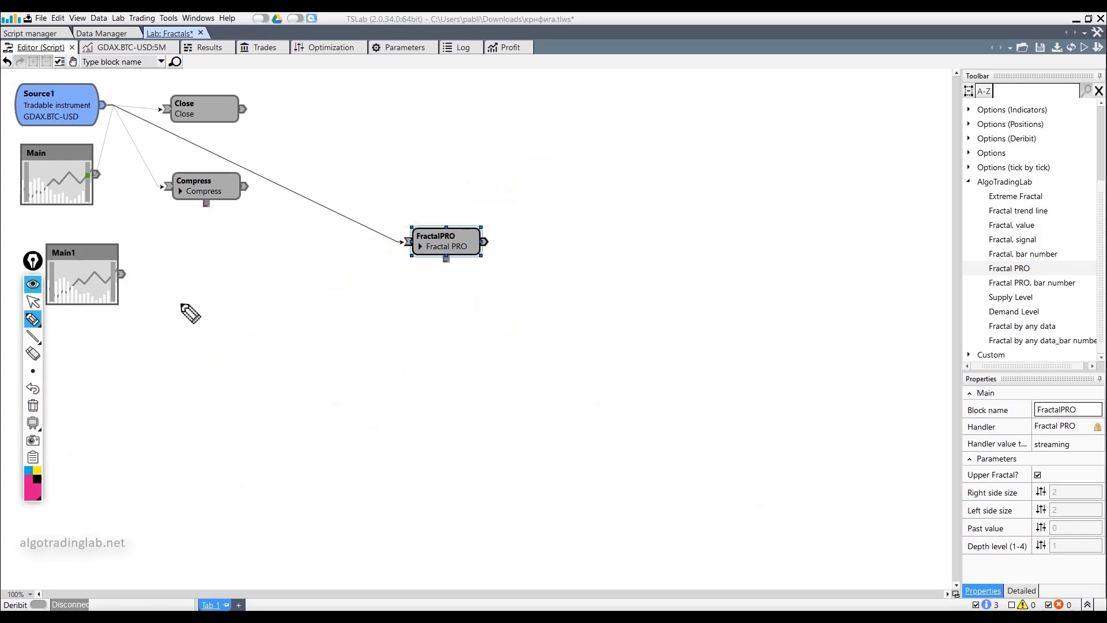
Step: Move the Main chart block and link FractalPRO's output to the Main pane
left_click(33, 301)
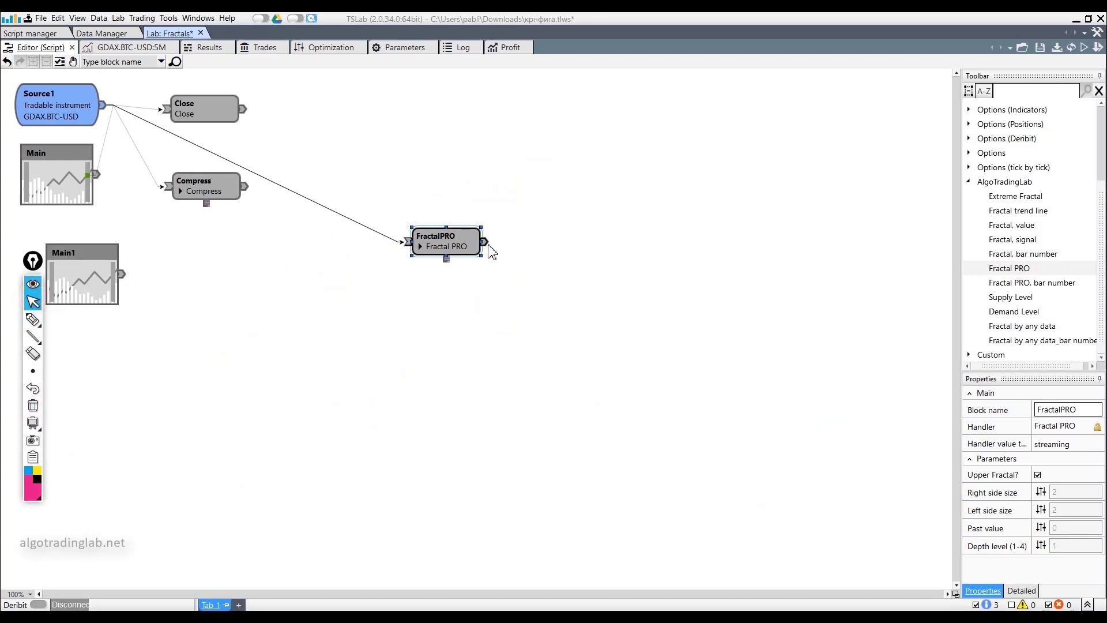
left_click_drag(57, 171, 77, 190)
left_click_drag(487, 250, 113, 202)
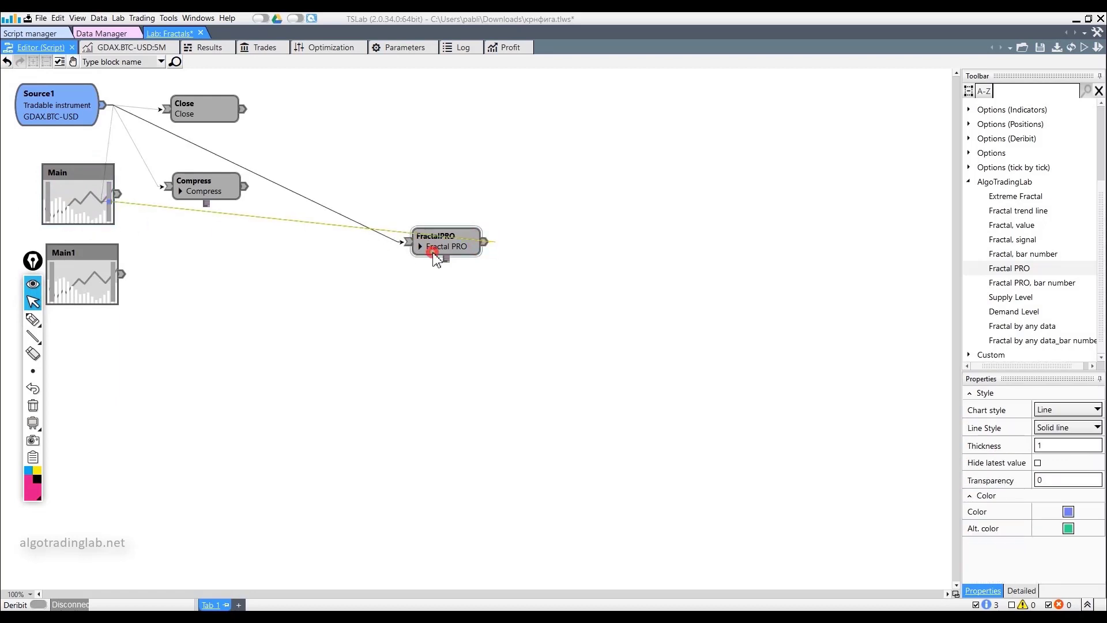
Step: Set FractalPRO's right and left side sizes to 5, keeping depth level at 1
double_click(433, 254)
left_click(496, 190)
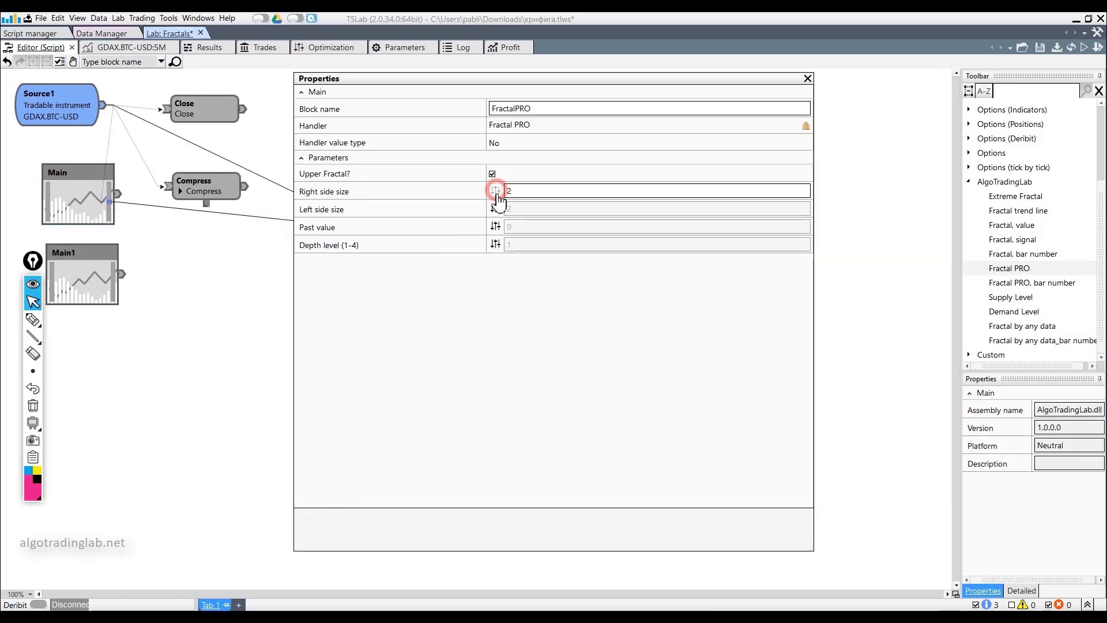
left_click(496, 208)
left_click(523, 189)
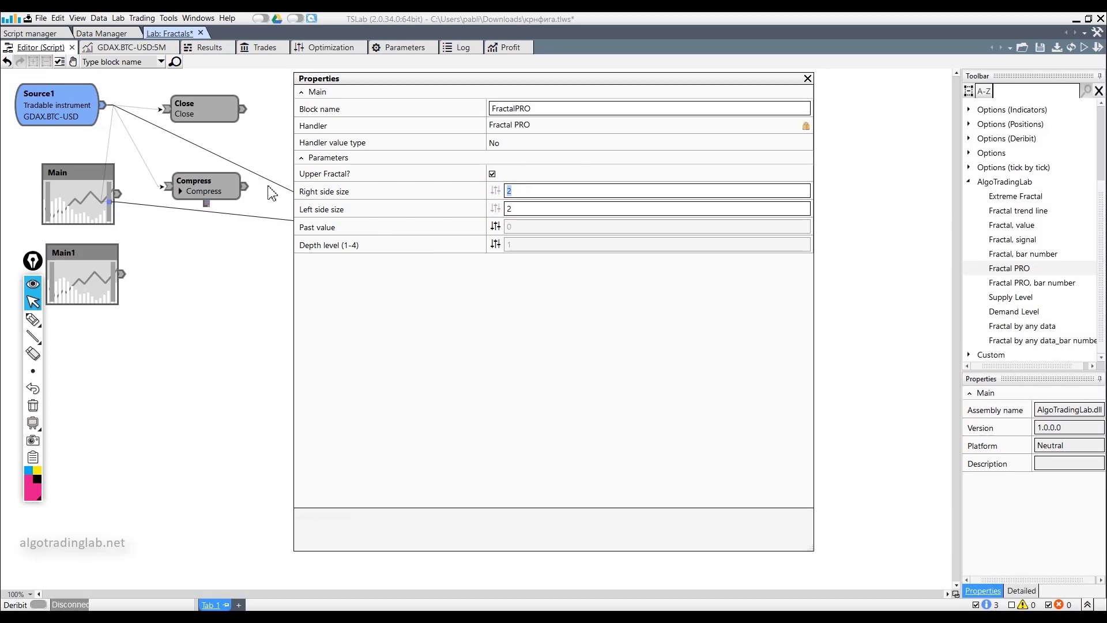
key("BackSpace")
type("5")
left_click(496, 244)
left_click(547, 244)
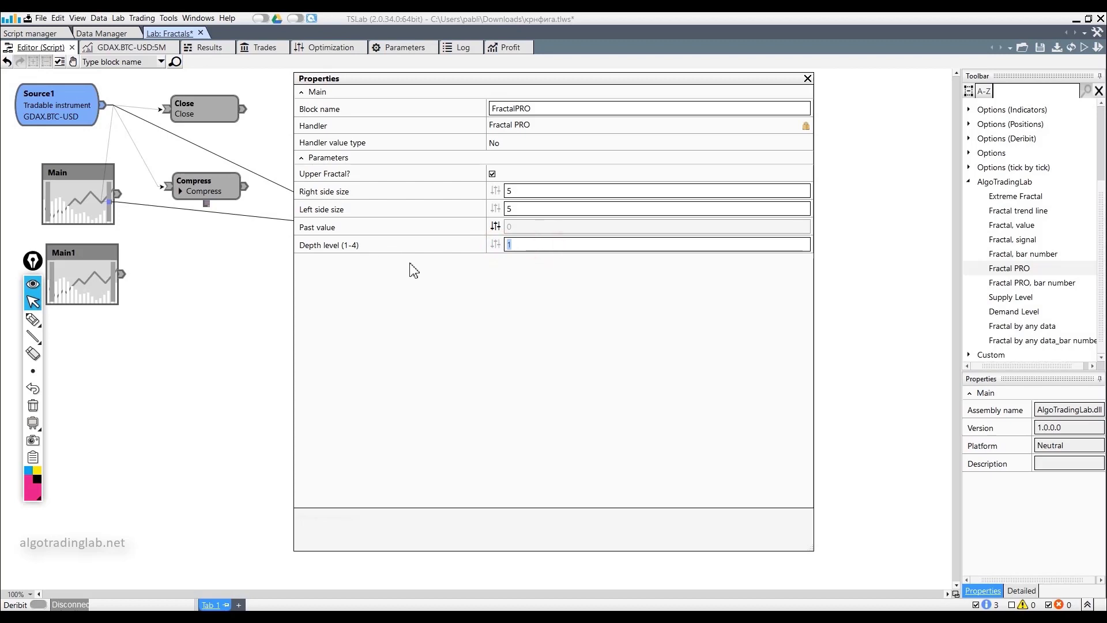
left_click(807, 79)
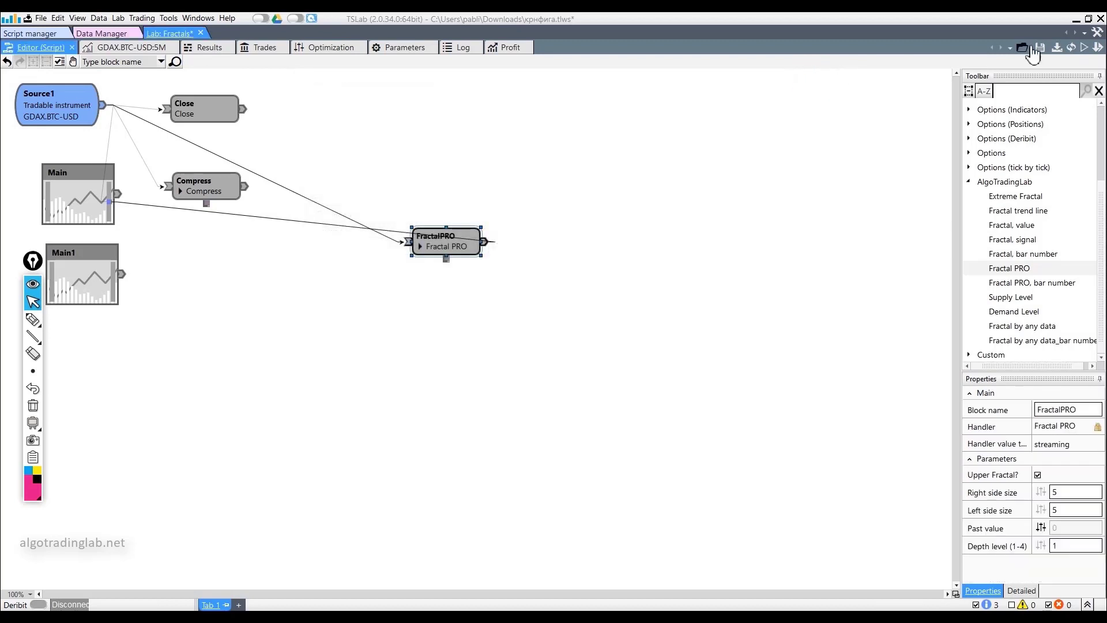
left_click(1086, 50)
scroll(663, 154, "up", 5)
scroll(646, 167, "down", 2)
scroll(510, 173, "down", 2)
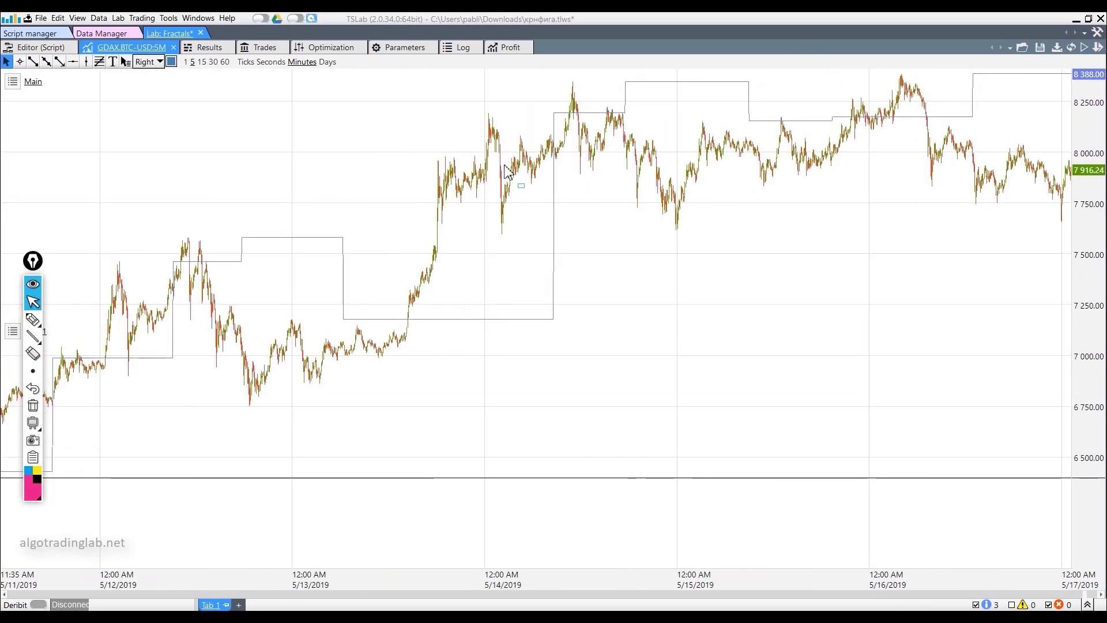
left_click(33, 319)
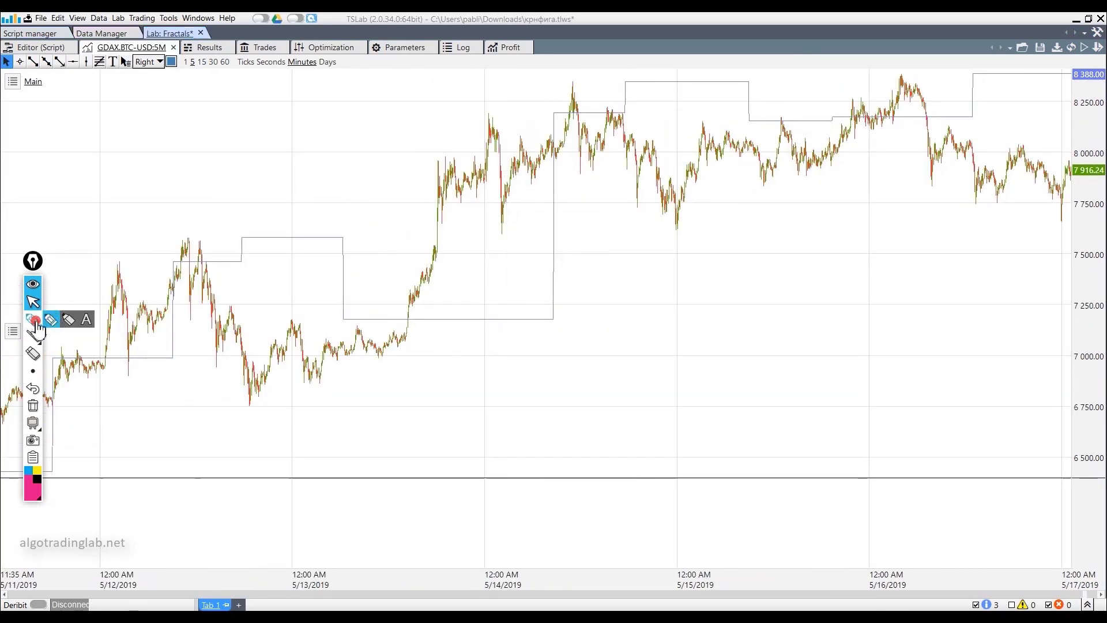
mouse_move(435, 248)
left_mouse_down()
mouse_move(505, 136)
mouse_move(519, 231)
left_mouse_up()
mouse_move(430, 281)
left_mouse_down()
mouse_move(565, 90)
mouse_move(637, 159)
left_mouse_up()
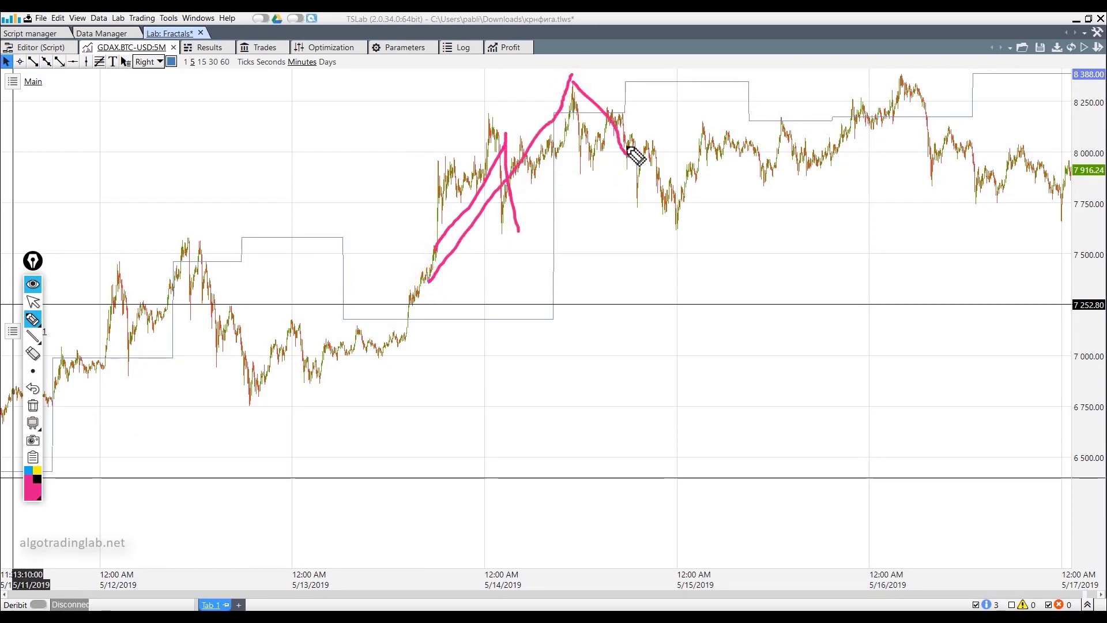
mouse_move(643, 153)
left_mouse_down()
mouse_move(573, 142)
mouse_move(626, 172)
mouse_move(608, 173)
left_mouse_up()
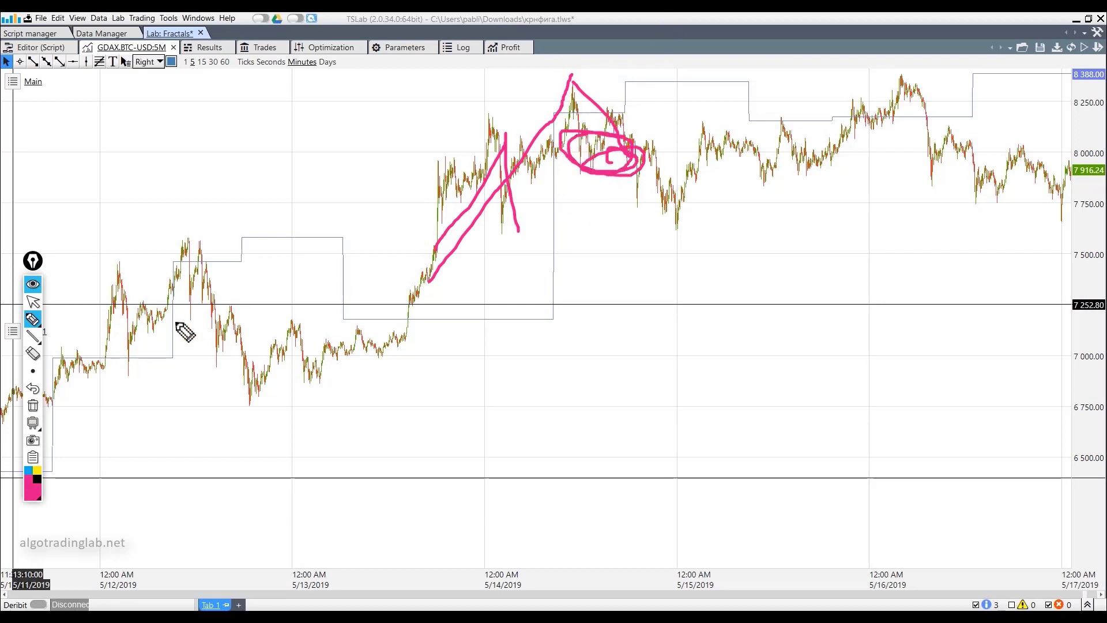
left_click(32, 405)
mouse_move(28, 329)
left_click(33, 301)
left_click(40, 47)
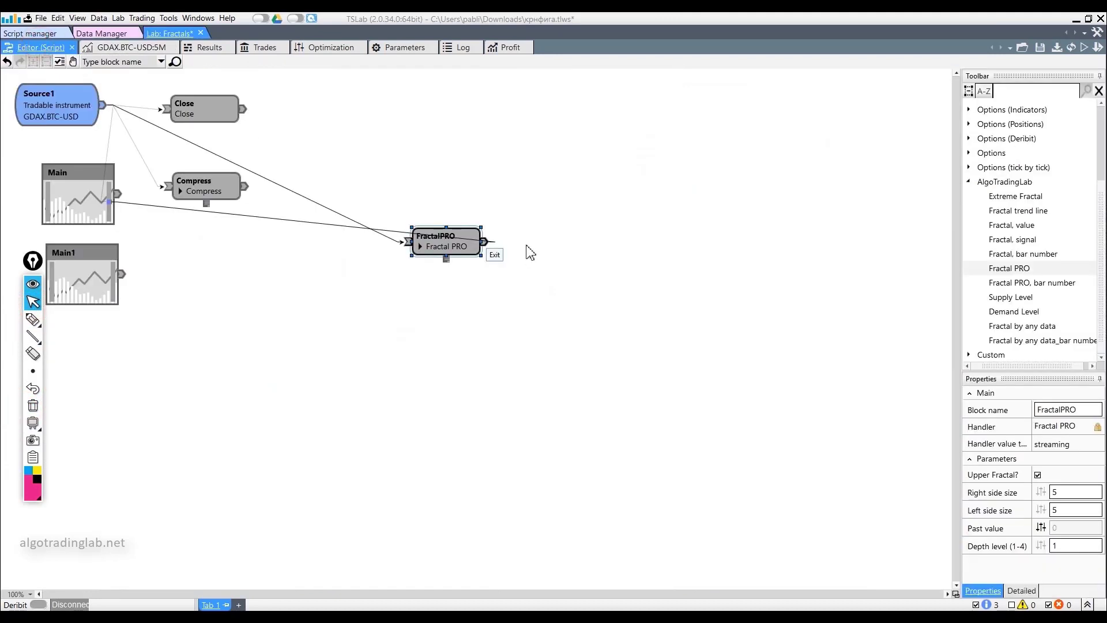
Step: Set FractalPRO's depth level to 2
double_click(465, 247)
double_click(507, 246)
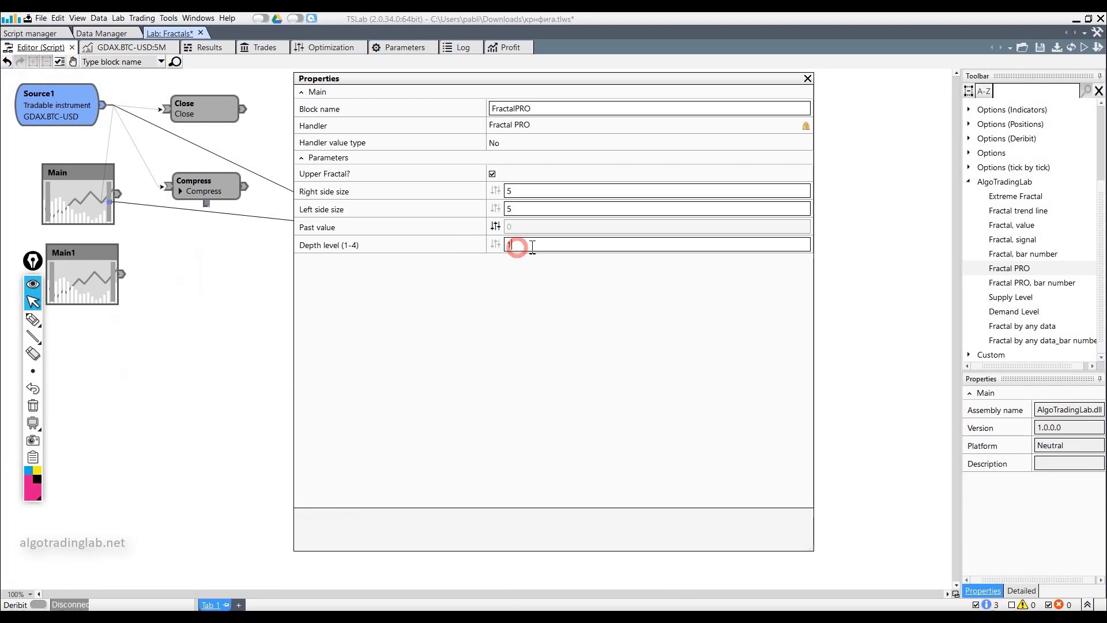
left_click(807, 79)
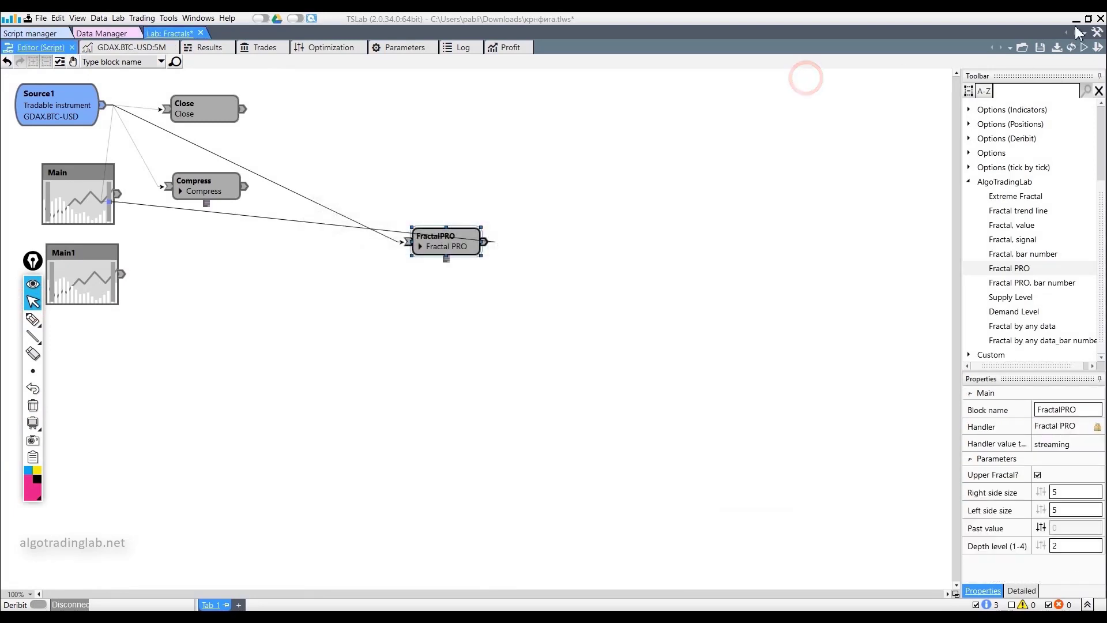
Step: Rerun the script and zoom out on the GDAX.BTC-USD chart, showing 2018 to May 2019
left_click(1084, 47)
scroll(596, 193, "down", 10)
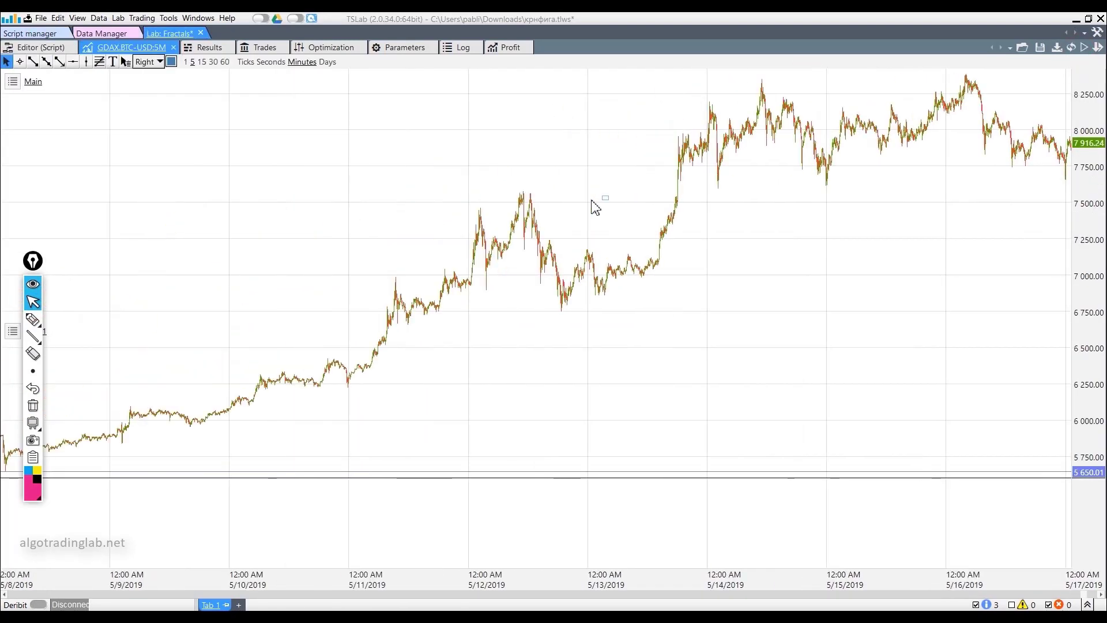
scroll(584, 282, "down", 8)
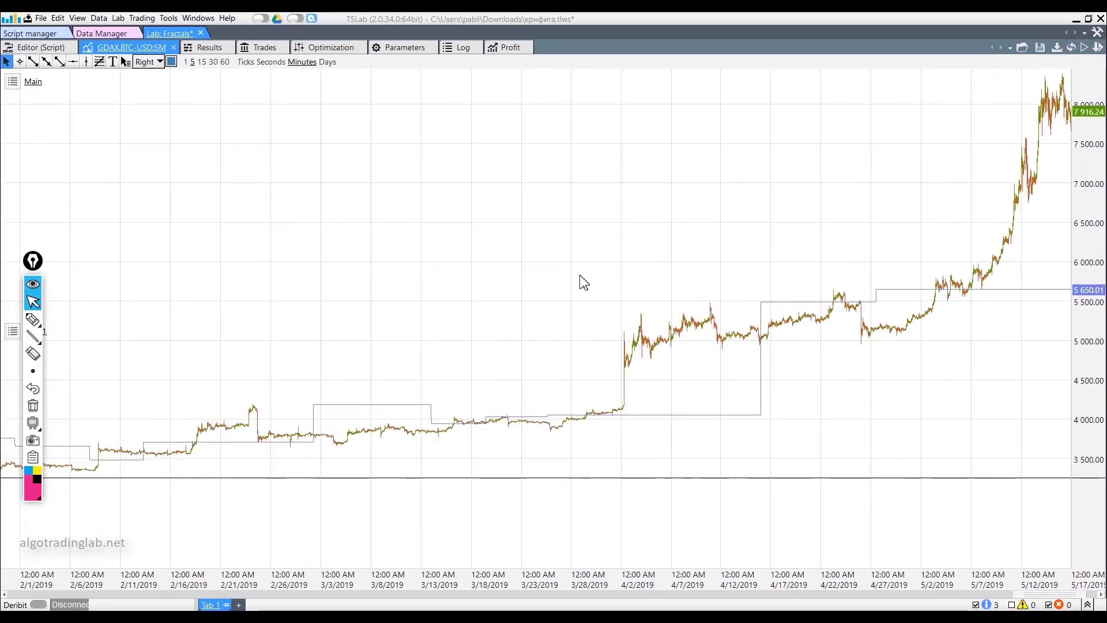
scroll(526, 371, "down", 1)
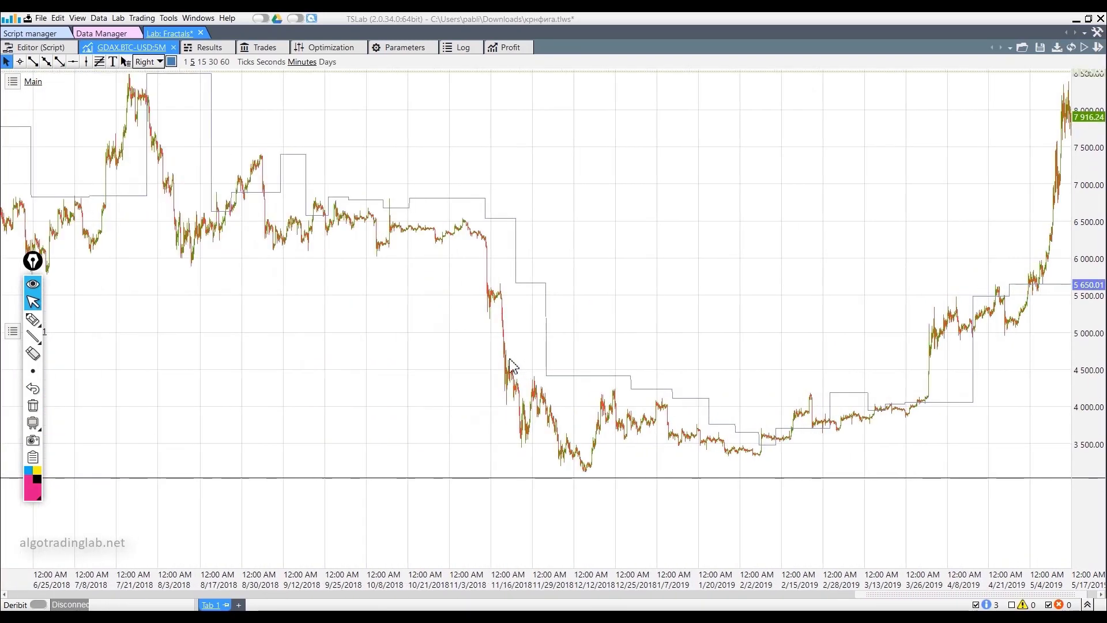
scroll(618, 383, "up", 8)
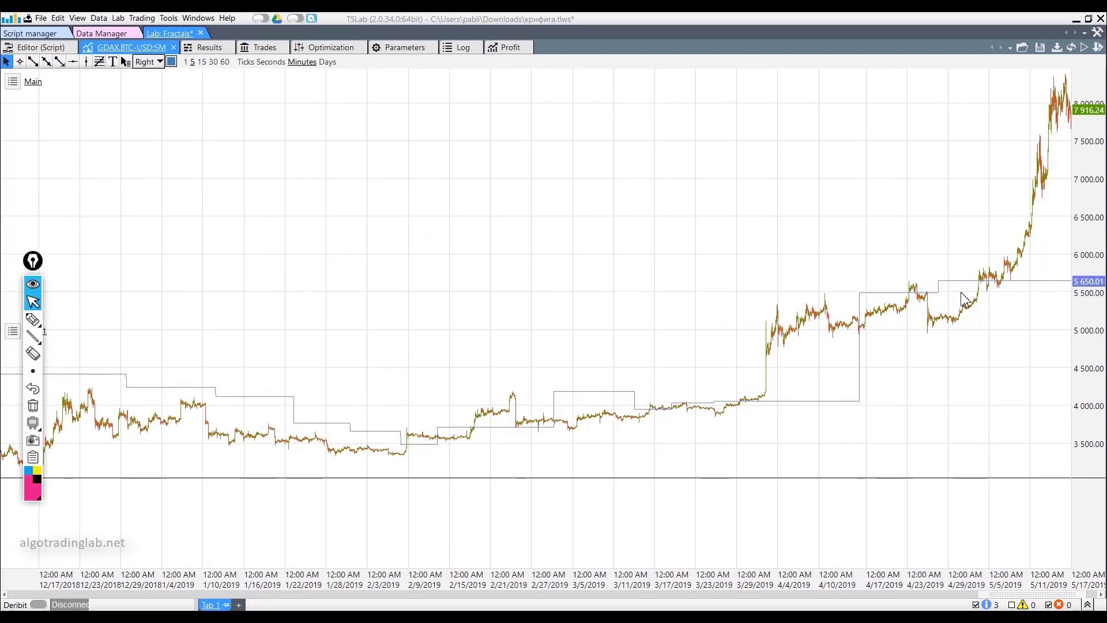
scroll(877, 303, "down", 8)
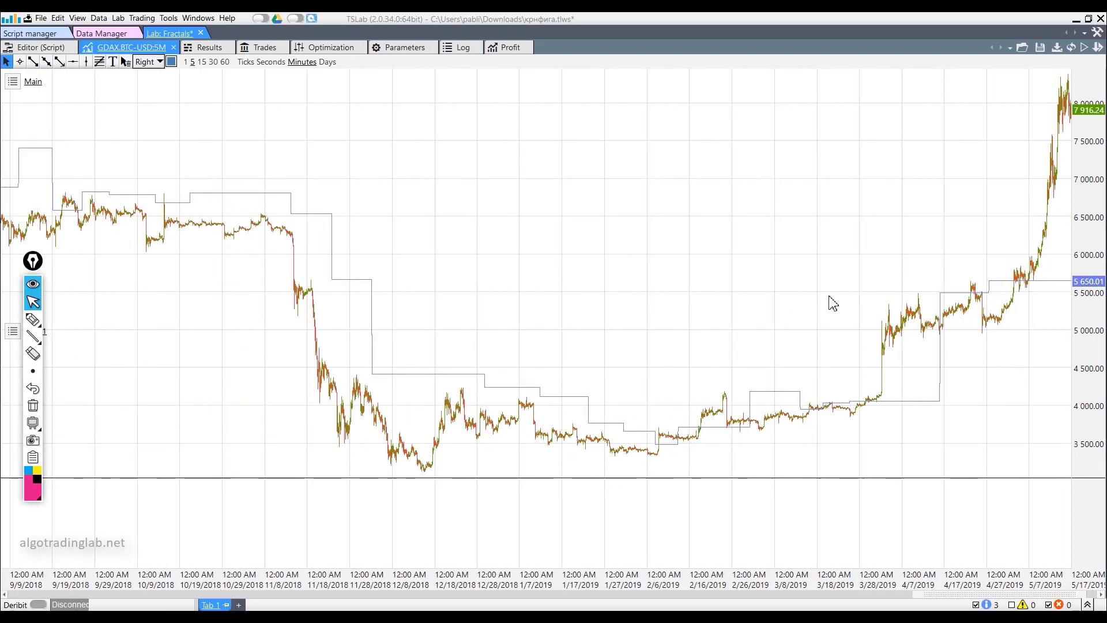
scroll(766, 239, "up", 2)
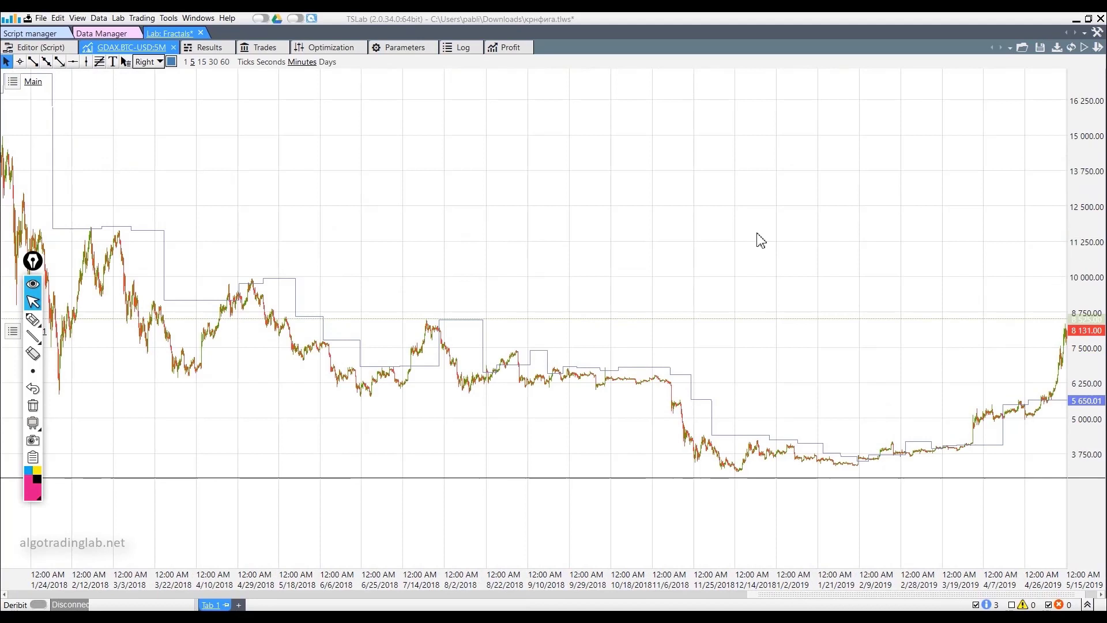
scroll(752, 225, "down", 1)
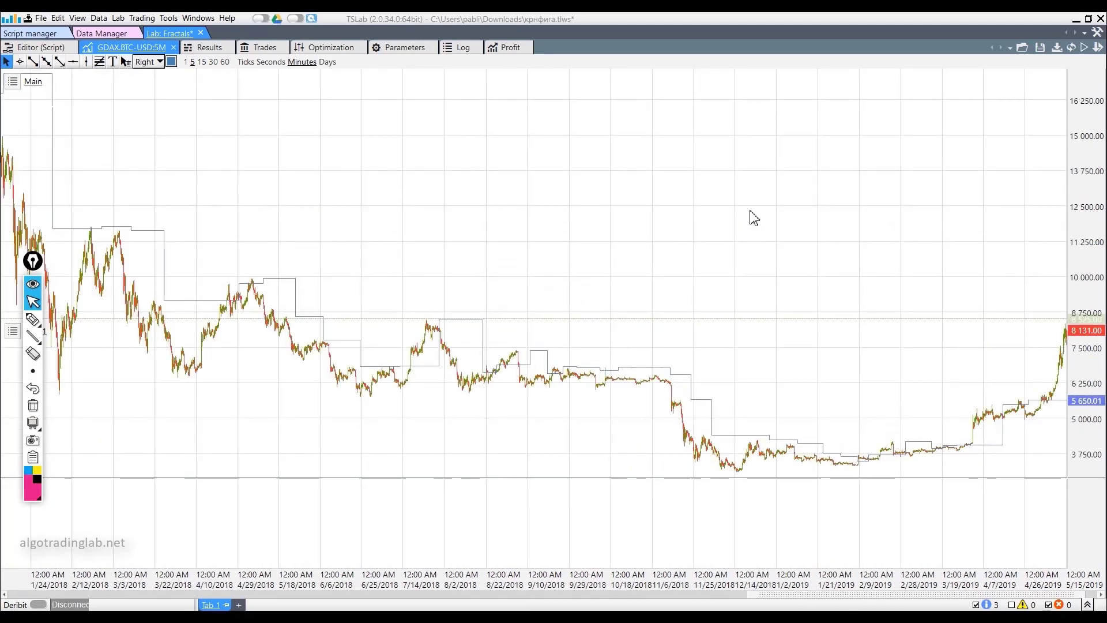
scroll(718, 219, "up", 1)
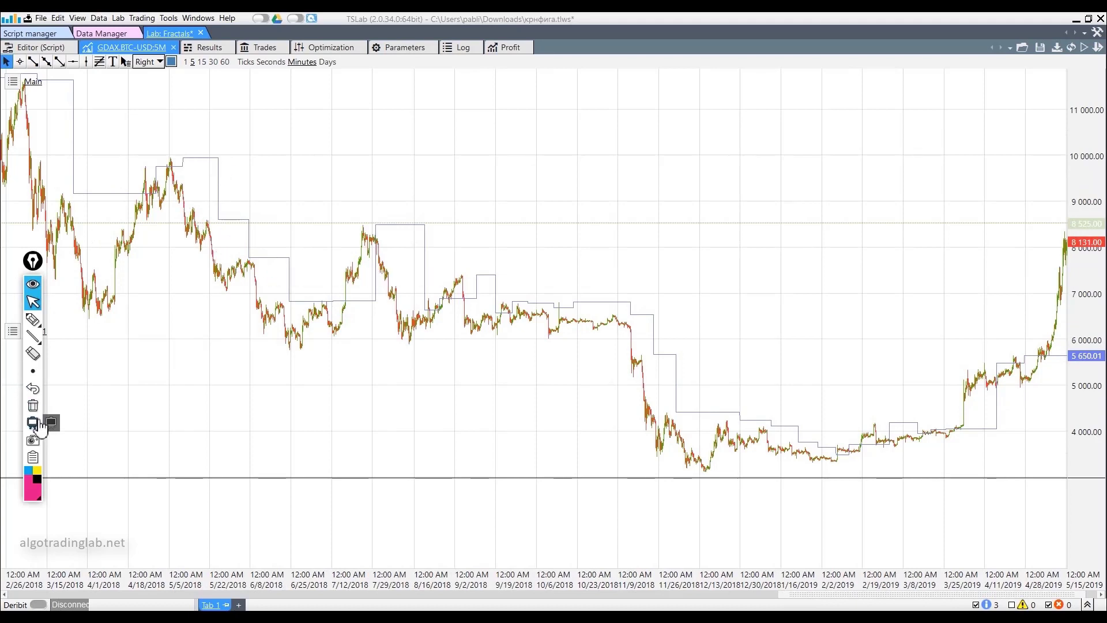
left_click(33, 319)
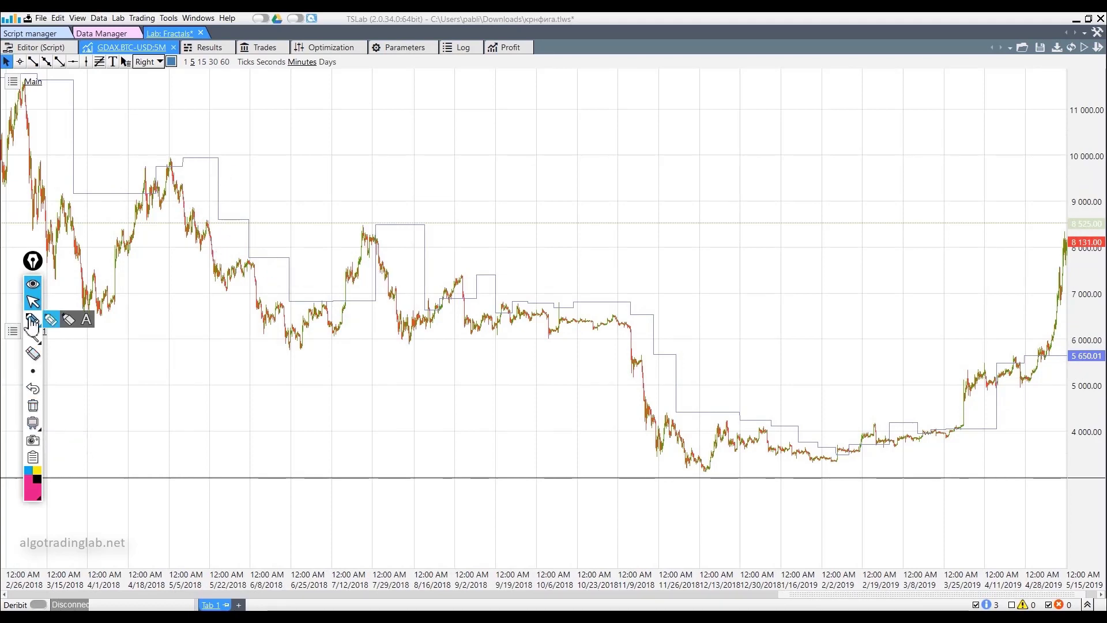
mouse_move(308, 349)
left_mouse_down()
mouse_move(292, 301)
mouse_move(168, 199)
mouse_move(276, 299)
left_mouse_up()
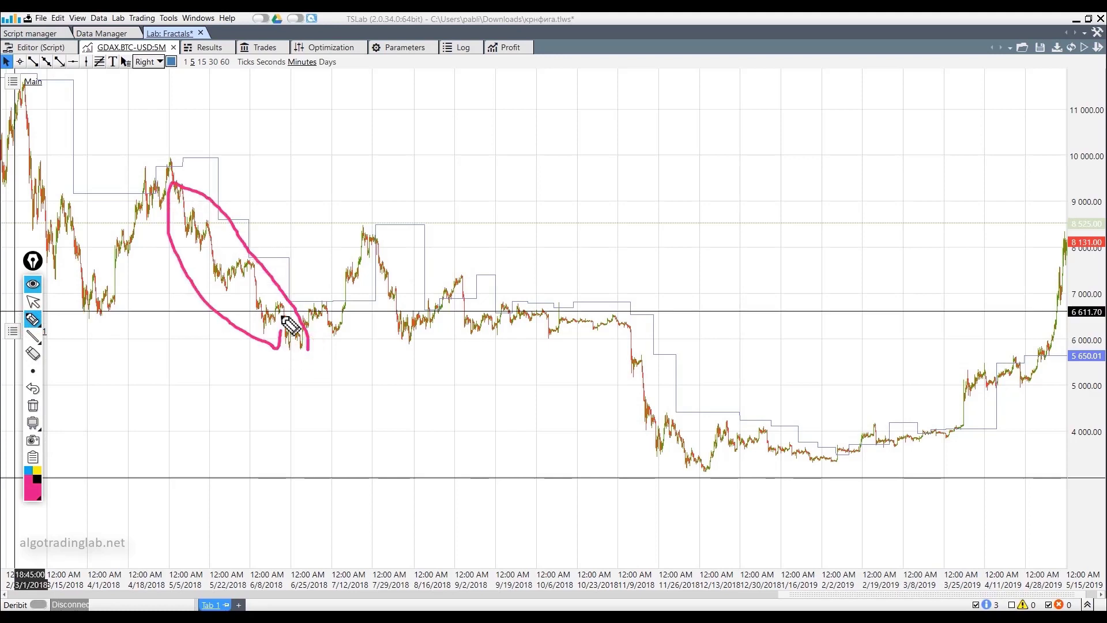
mouse_move(339, 321)
left_mouse_down()
mouse_move(346, 278)
mouse_move(365, 299)
left_mouse_up()
mouse_move(368, 229)
left_mouse_down()
mouse_move(354, 306)
mouse_move(367, 226)
left_mouse_up()
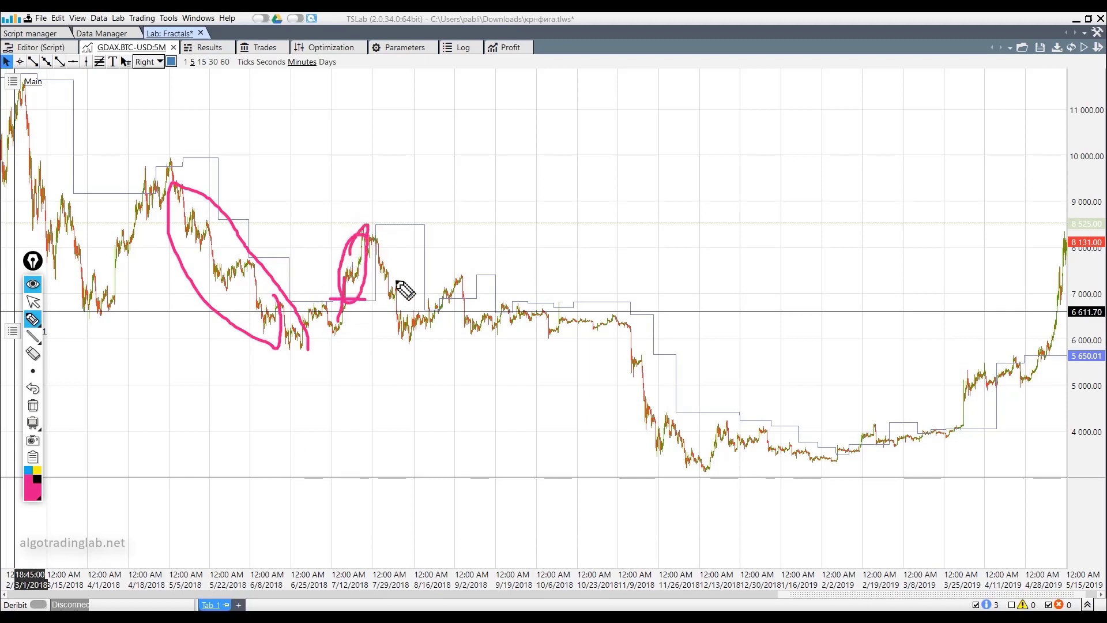
left_click_drag(380, 244, 432, 230)
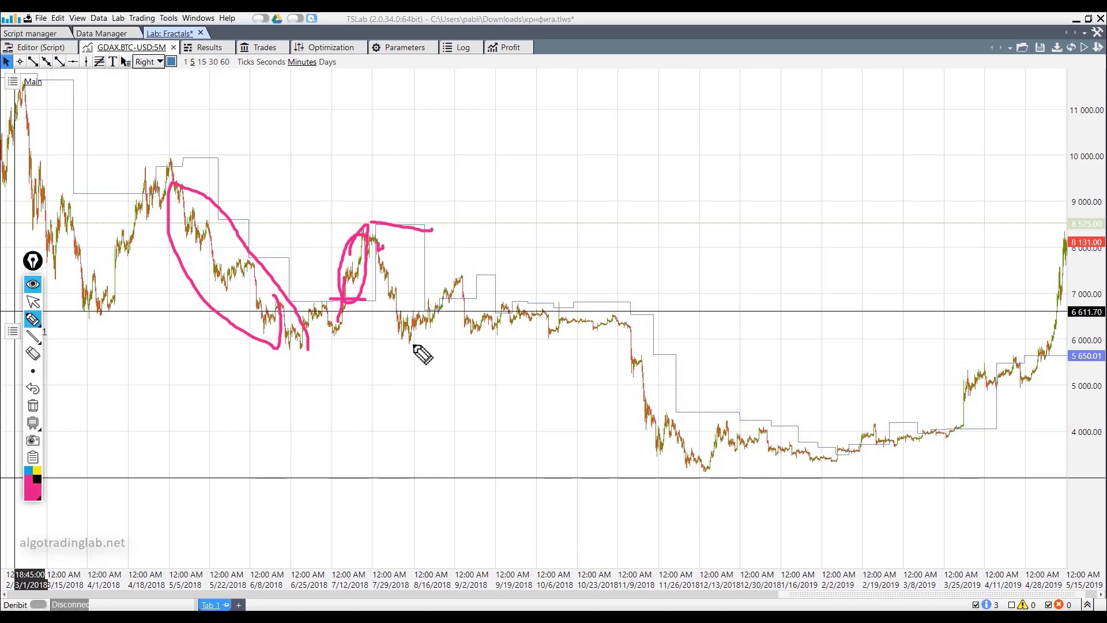
mouse_move(512, 311)
left_mouse_down()
mouse_move(627, 375)
mouse_move(702, 481)
left_mouse_up()
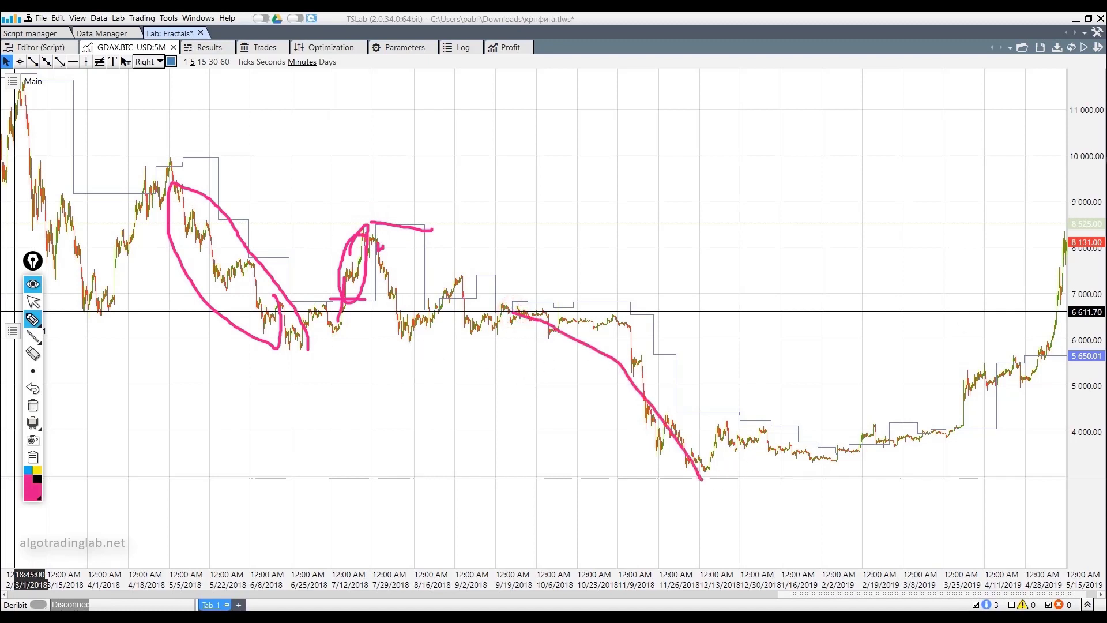
mouse_move(1036, 347)
left_mouse_down()
mouse_move(1060, 238)
mouse_move(1073, 304)
mouse_move(1006, 336)
left_mouse_up()
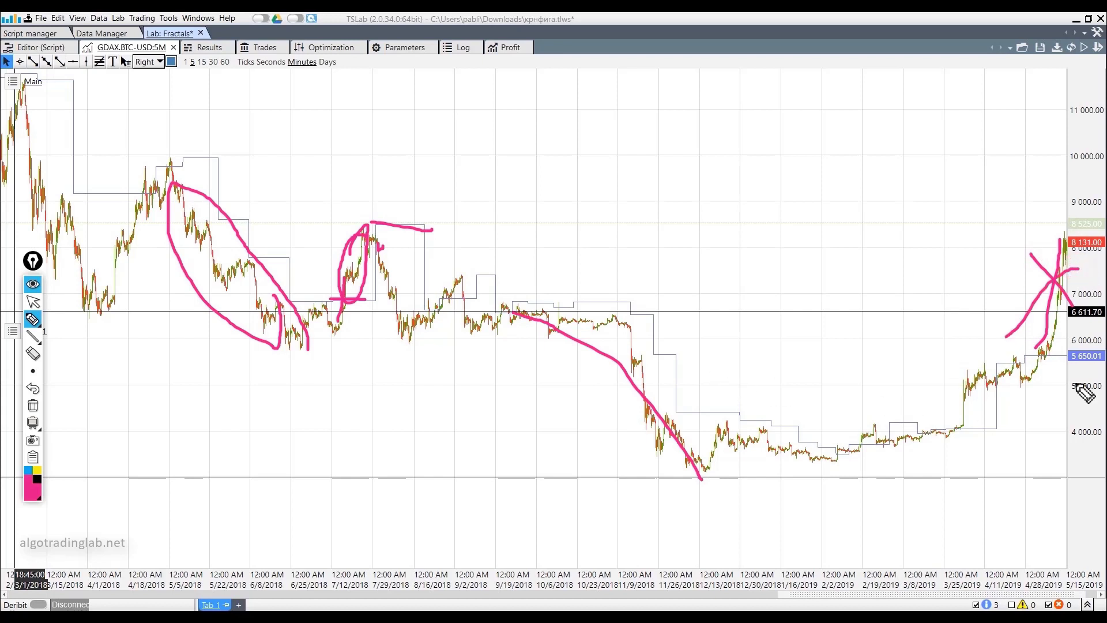
mouse_move(948, 377)
left_mouse_down()
mouse_move(974, 415)
mouse_move(920, 422)
left_mouse_up()
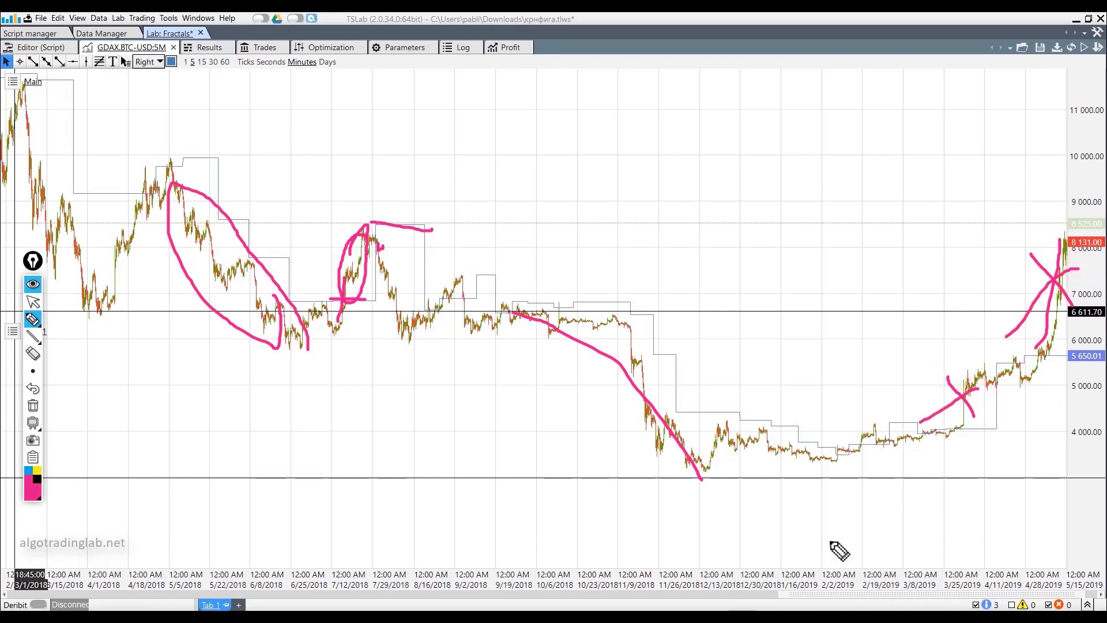
left_click_drag(852, 433, 872, 433)
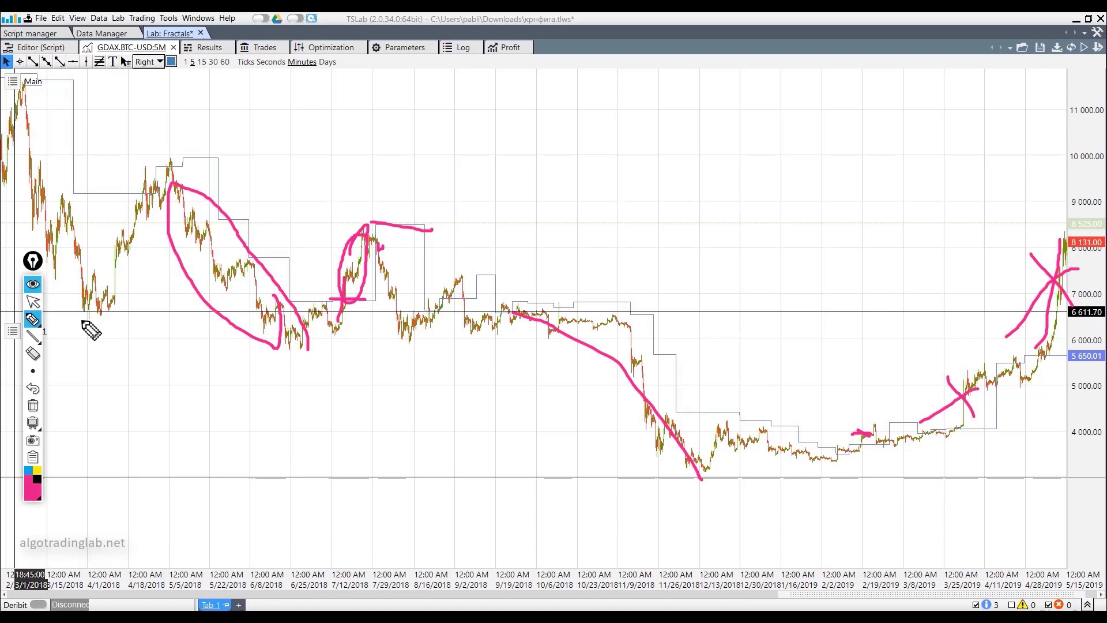
left_click(32, 406)
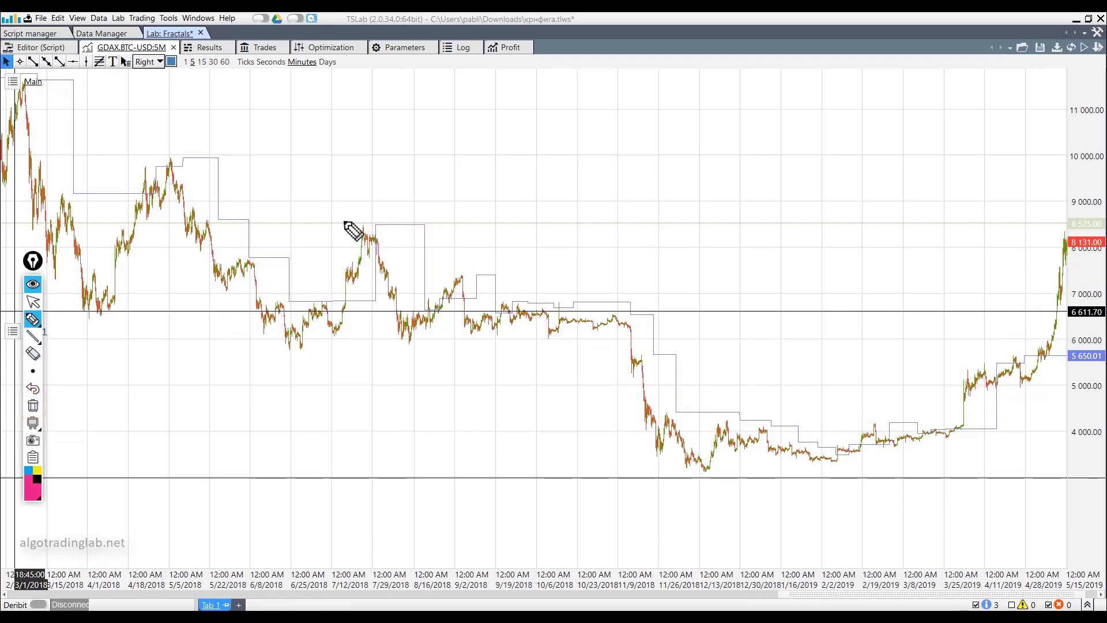
Step: Scroll the BTC-USD chart, then return to the Editor (Script) block diagram
left_click(33, 300)
scroll(282, 294, "up", 2)
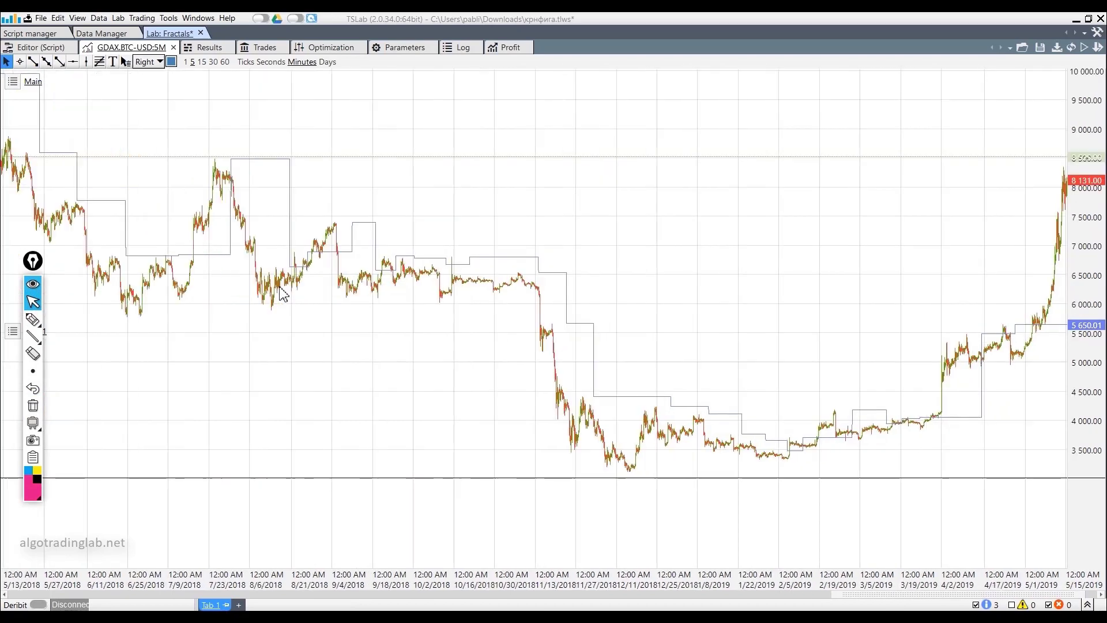
scroll(283, 293, "up", 2)
left_click(324, 593)
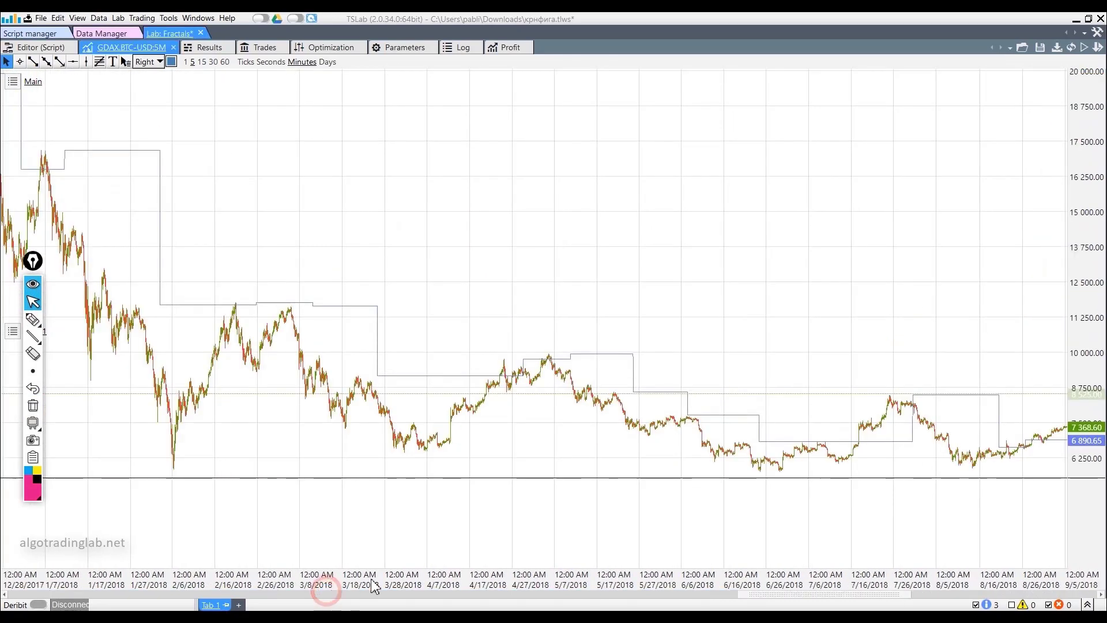
scroll(798, 406, "up", 3)
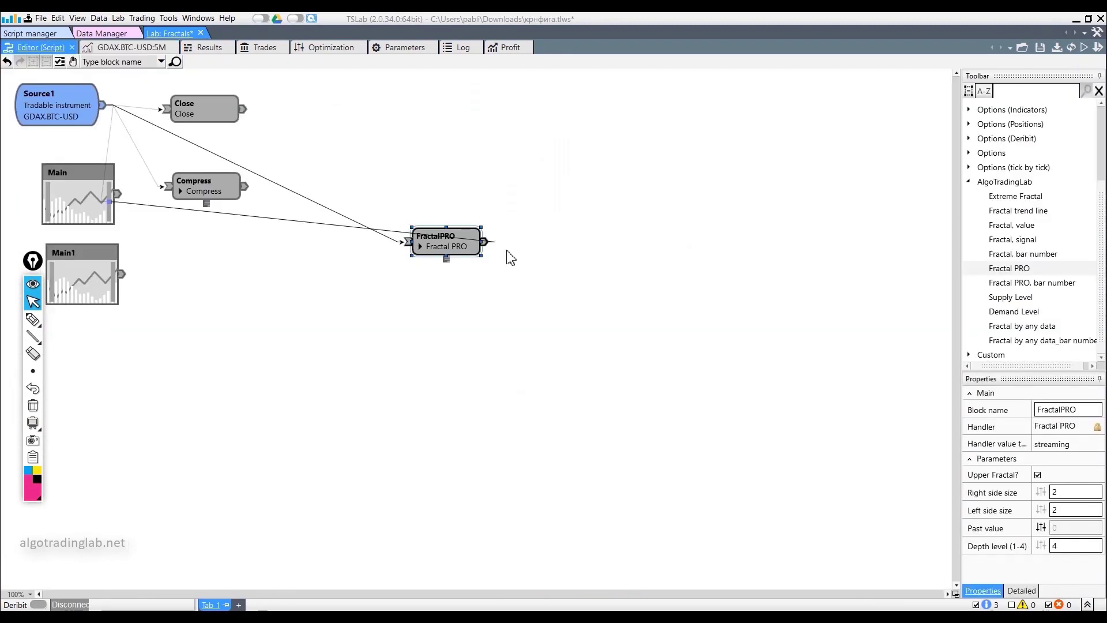
double_click(444, 241)
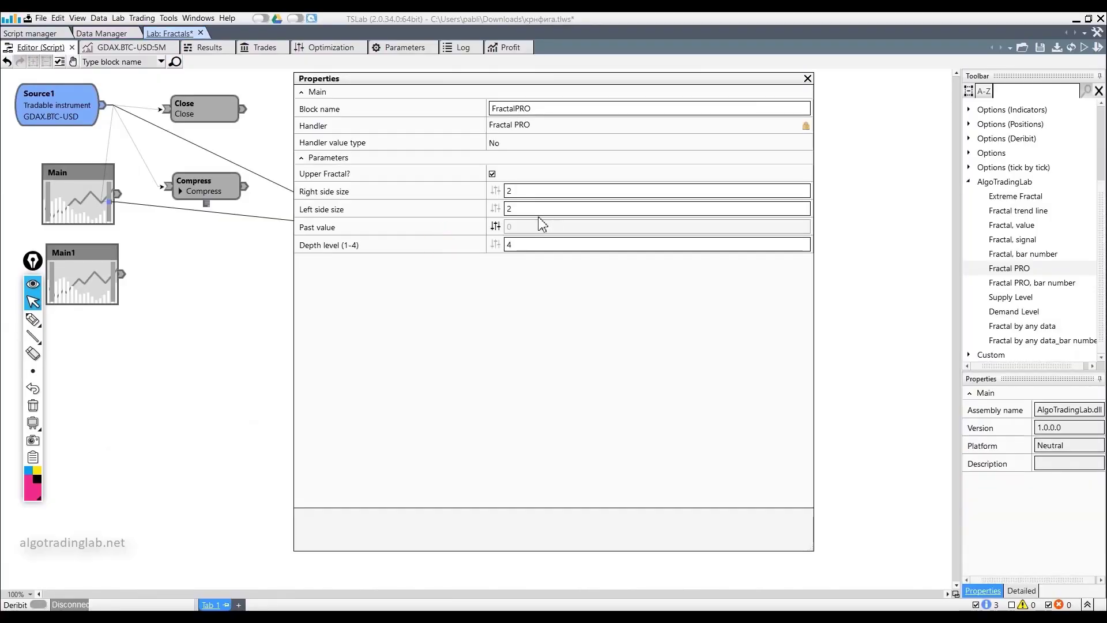
left_click(490, 174)
left_click(490, 175)
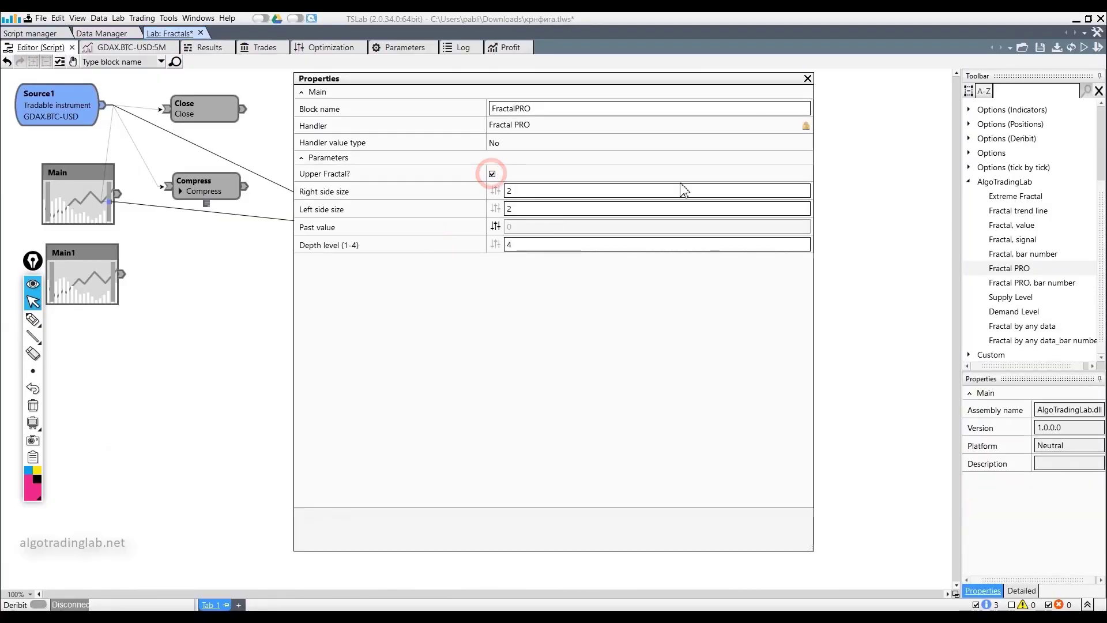
left_click(496, 226)
left_click(494, 226)
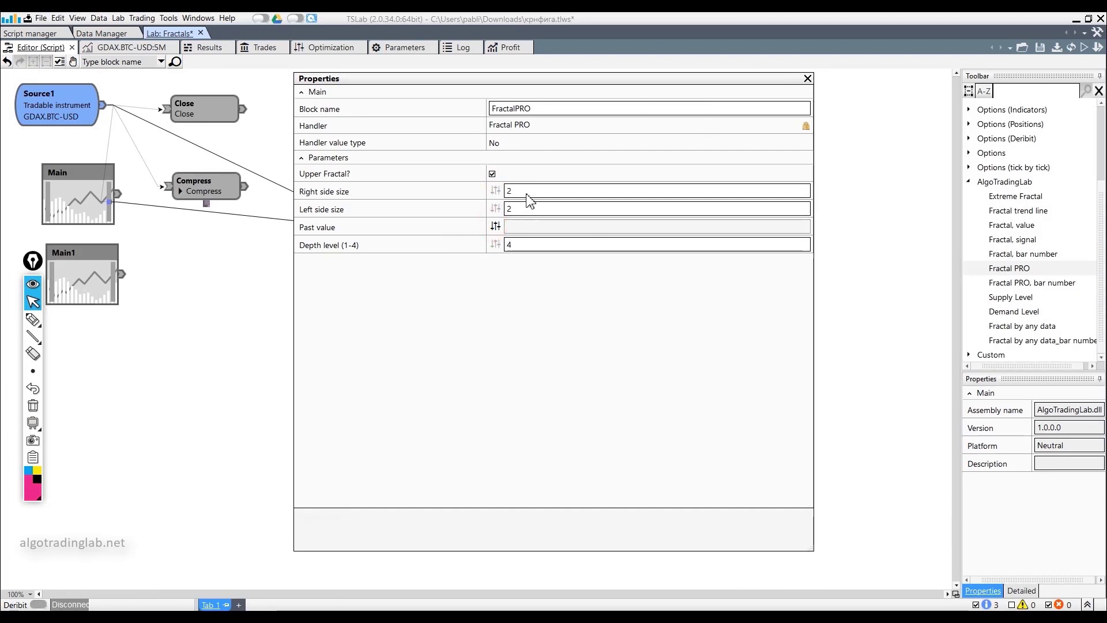
double_click(519, 245)
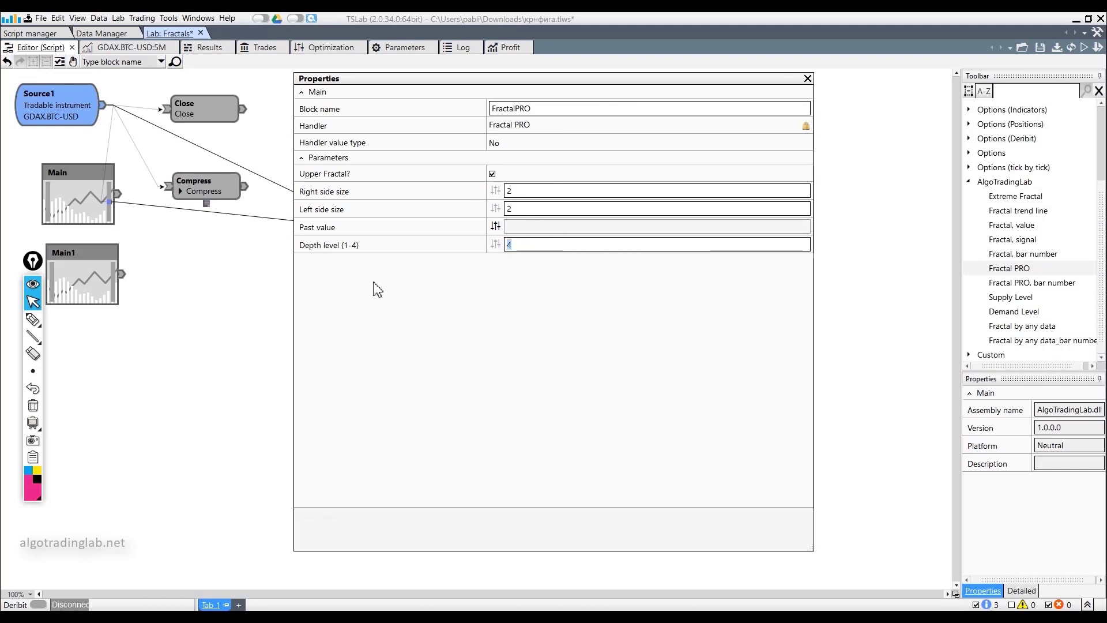
left_click(808, 79)
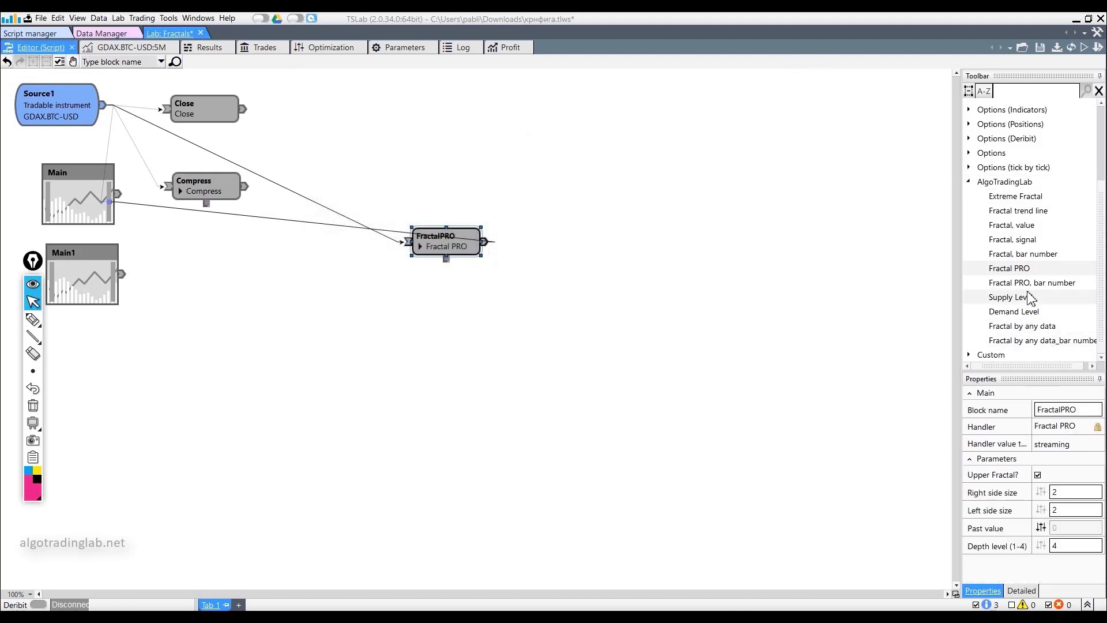
left_click(1059, 282)
Step: Add and delete a FracPROBarNum block, then delete the FractalPRO block and its links
left_click(648, 307)
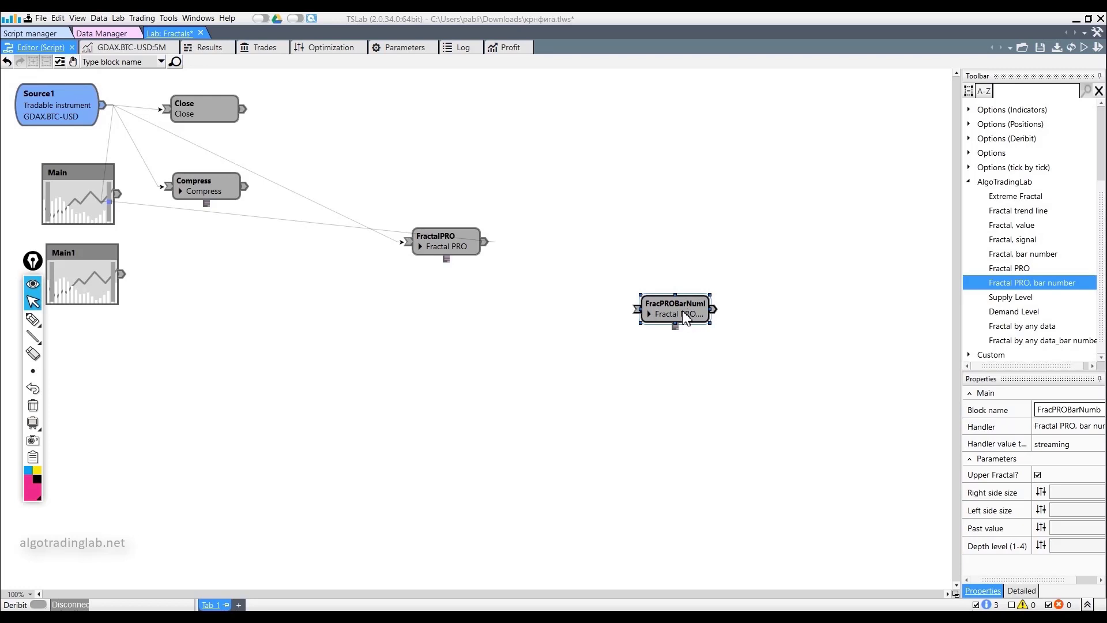
left_click(673, 313)
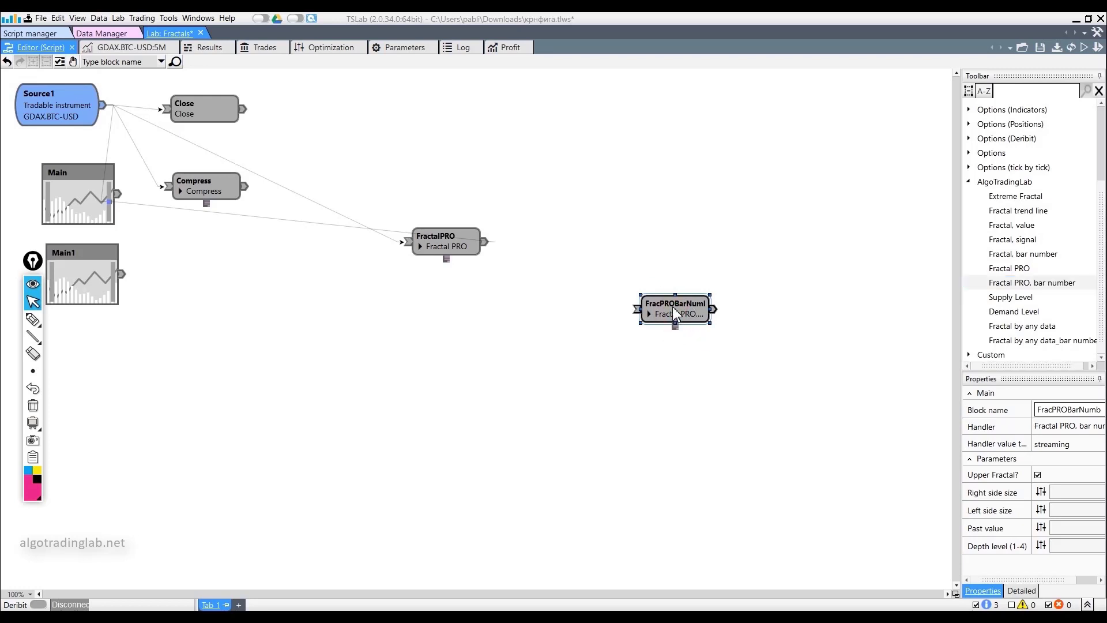
key("Delete")
left_click(438, 241)
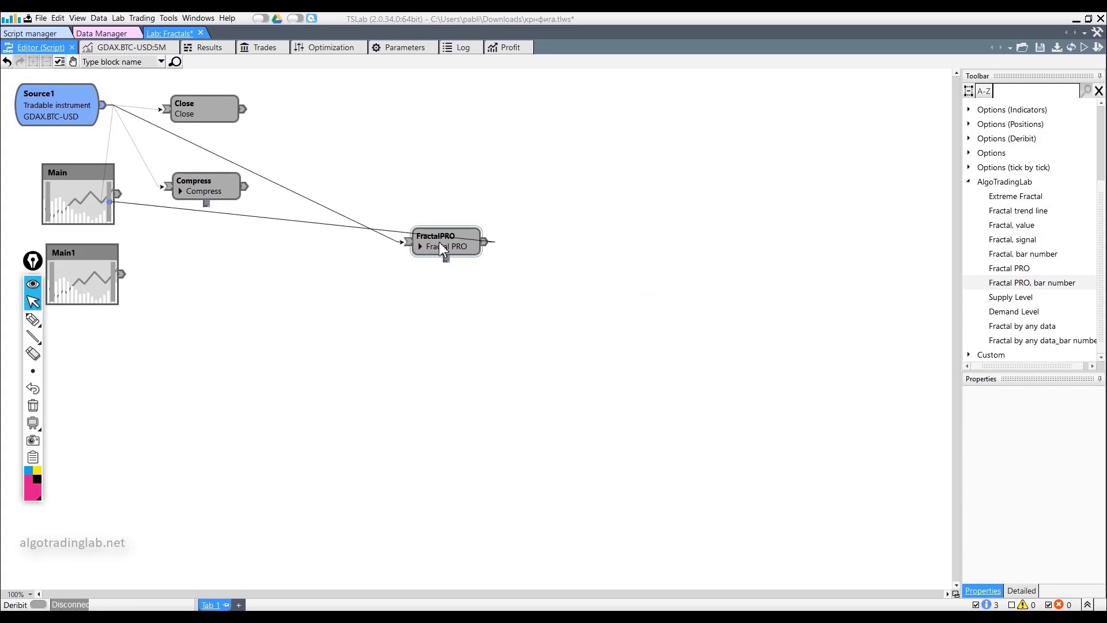
key("Delete")
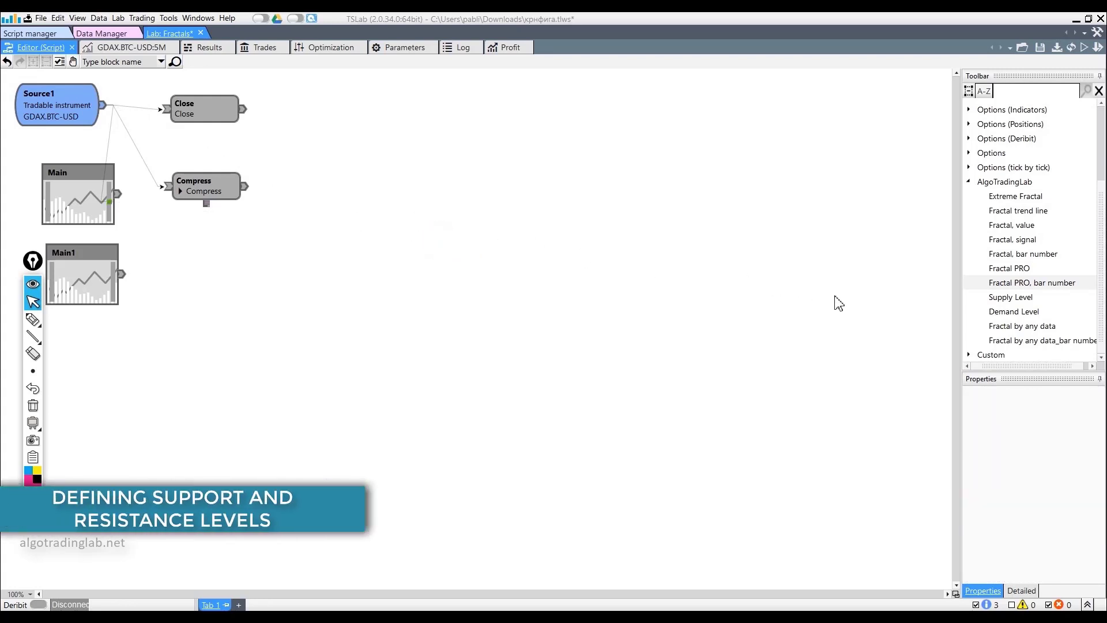
Step: Place a Supply Level block on the canvas and feed it from Source1's output
left_click(1010, 300)
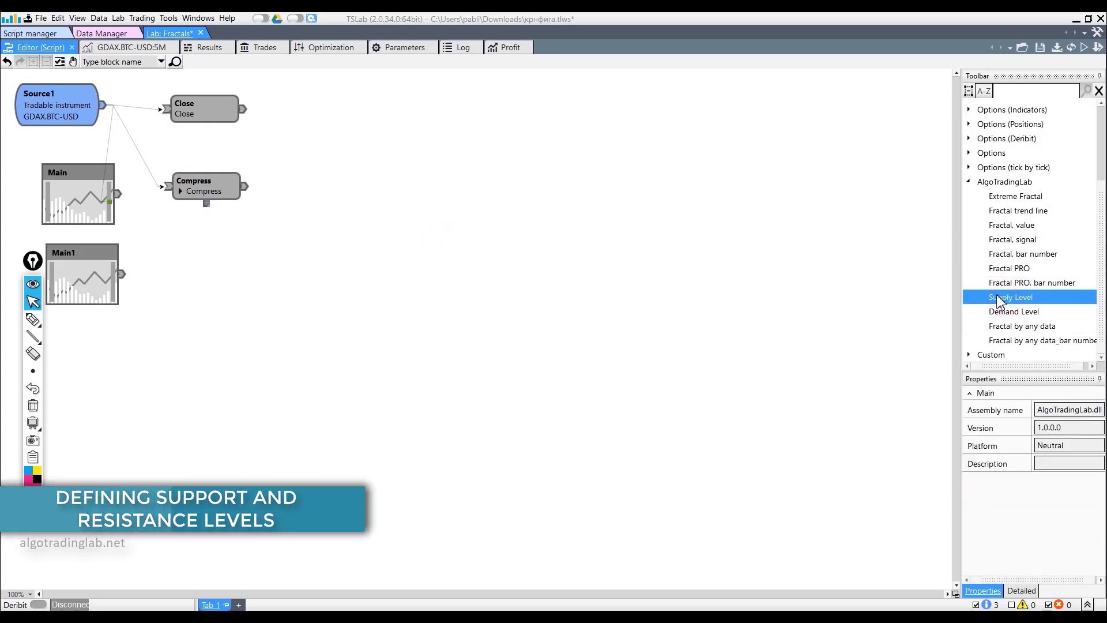
left_click(1014, 296)
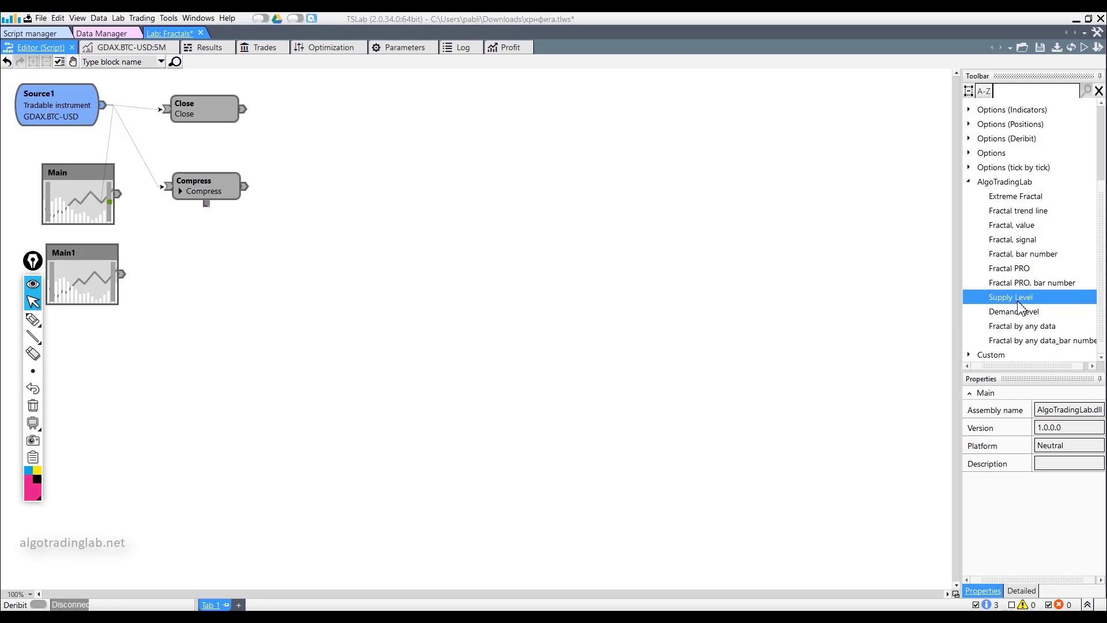
left_click_drag(461, 282, 382, 231)
left_click(101, 105)
left_click_drag(102, 112, 343, 230)
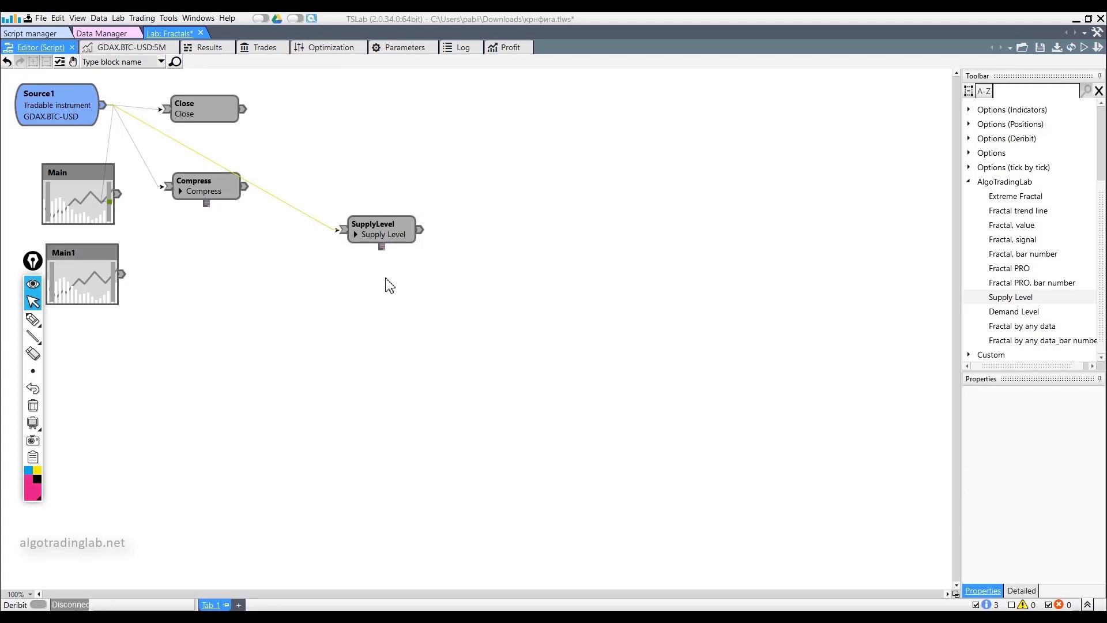
Step: Move SupplyLevel beside the Main chart pane and link its output to Main
left_click_drag(378, 240, 402, 209)
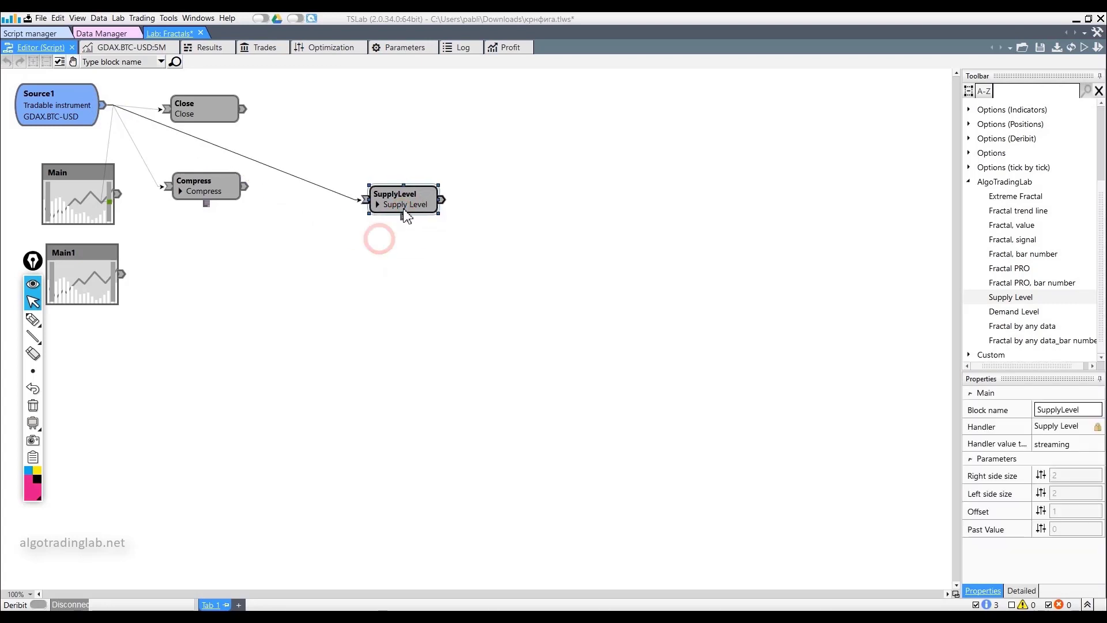
left_click_drag(447, 202, 49, 214)
left_click(410, 188)
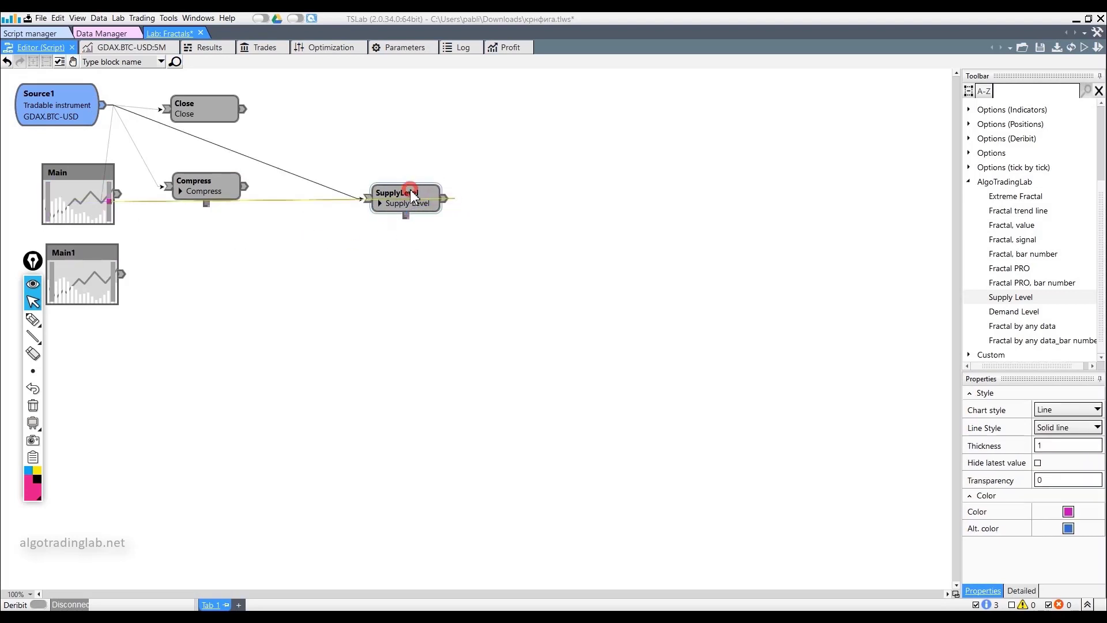
Step: Check SupplyLevel's properties, with right and left side sizes at 2, then close them
double_click(409, 189)
left_click(494, 173)
left_click(494, 191)
double_click(517, 174)
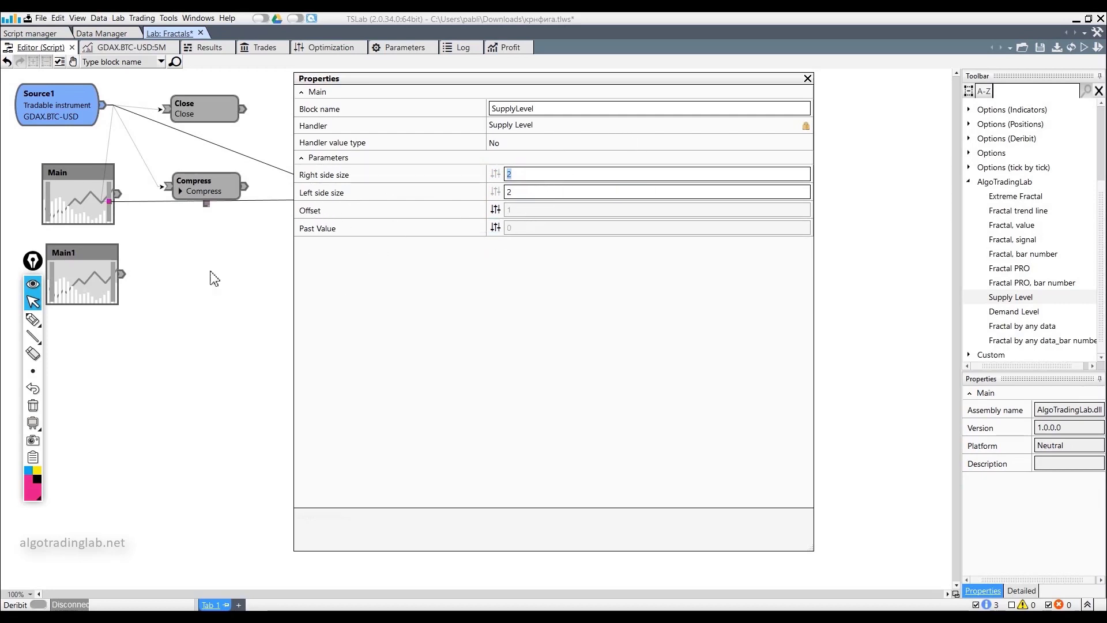
mouse_move(32, 324)
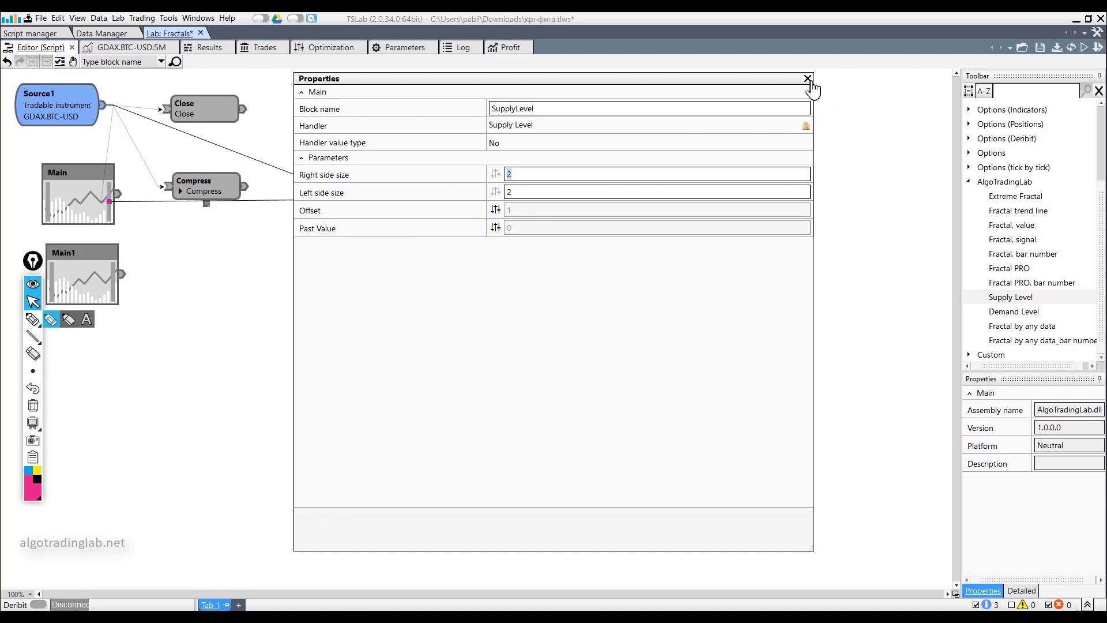
left_click(808, 79)
left_click(33, 318)
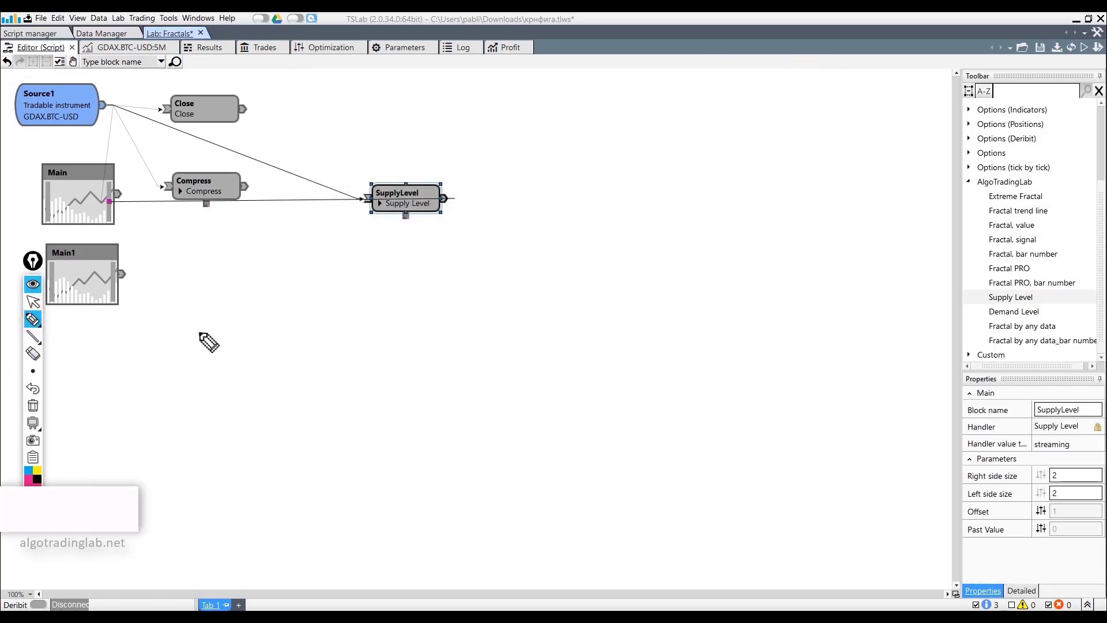
Step: Sketch two double-top price patterns with horizontal levels across their peaks
mouse_move(324, 392)
left_mouse_down()
mouse_move(398, 334)
mouse_move(418, 301)
mouse_move(500, 398)
mouse_move(575, 289)
mouse_move(635, 388)
left_mouse_up()
left_click_drag(407, 284, 739, 285)
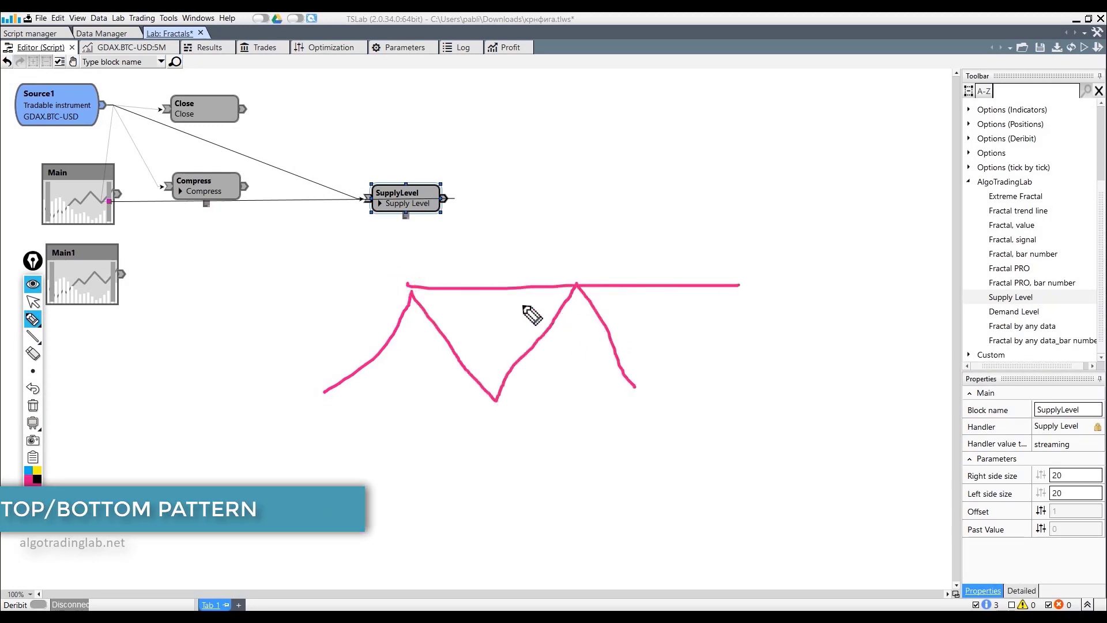
left_click(406, 301)
mouse_move(410, 299)
left_mouse_down()
mouse_move(419, 267)
mouse_move(442, 321)
left_mouse_up()
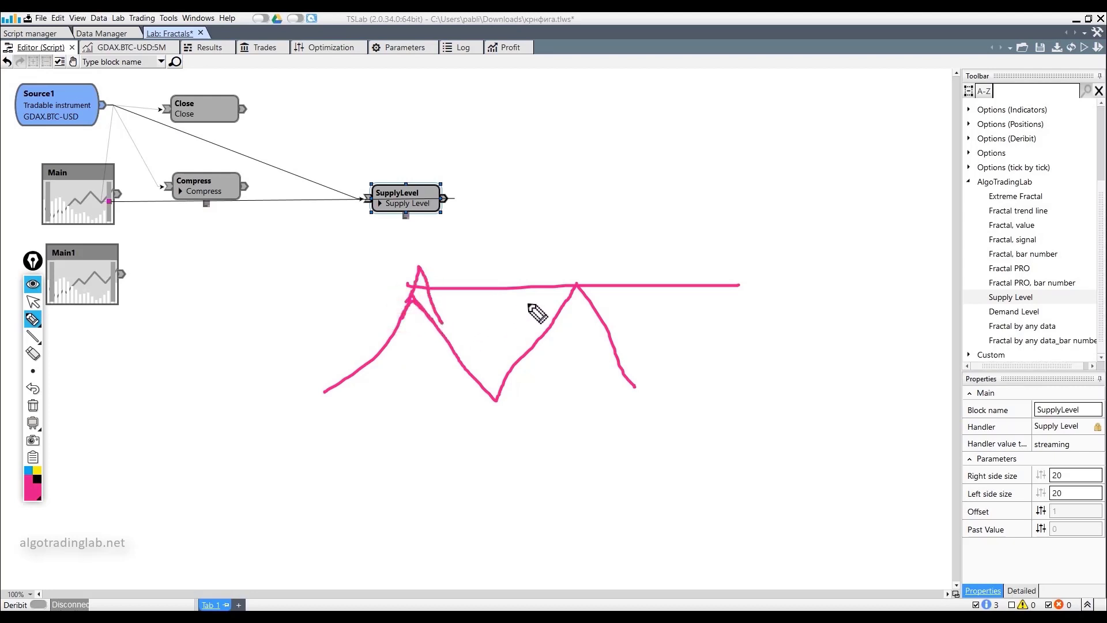
mouse_move(546, 249)
left_mouse_down()
mouse_move(625, 214)
mouse_move(650, 249)
left_mouse_up()
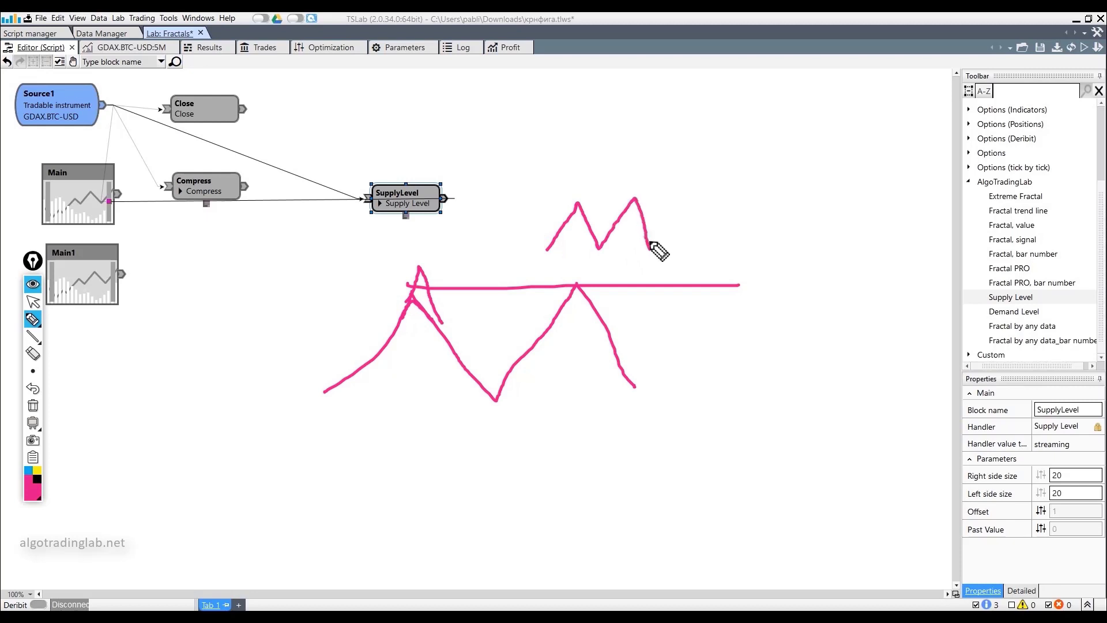
left_click_drag(577, 201, 653, 197)
left_click_drag(578, 203, 581, 184)
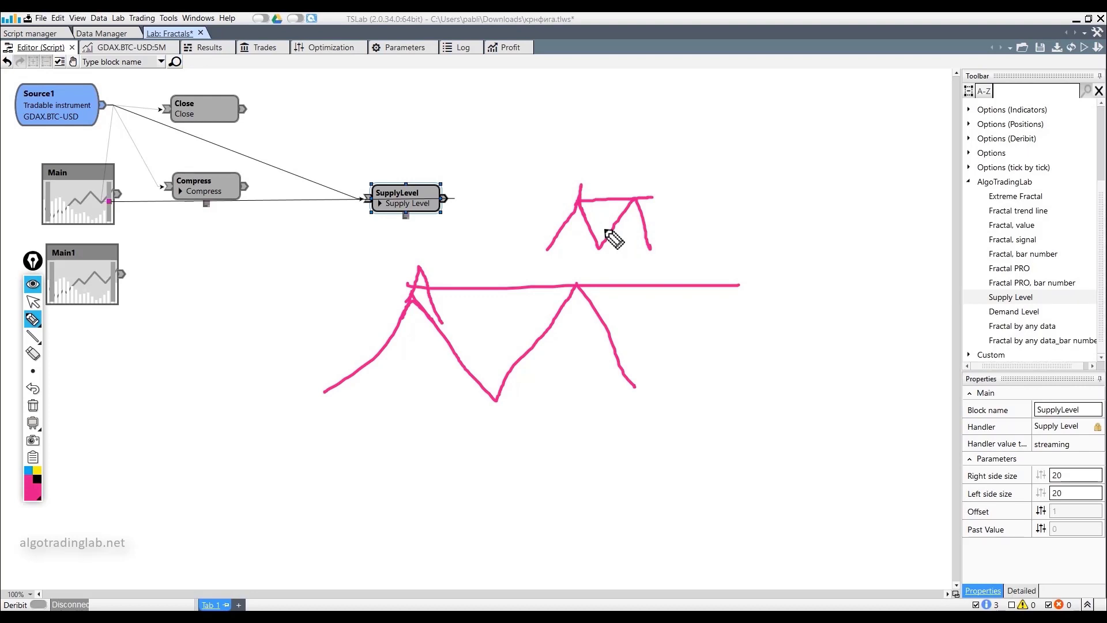
Step: Sketch a third pattern with three levels, then clear all sketches from the canvas
mouse_move(701, 212)
left_mouse_down()
mouse_move(721, 242)
mouse_move(753, 207)
mouse_move(777, 219)
mouse_move(796, 175)
mouse_move(830, 264)
left_mouse_up()
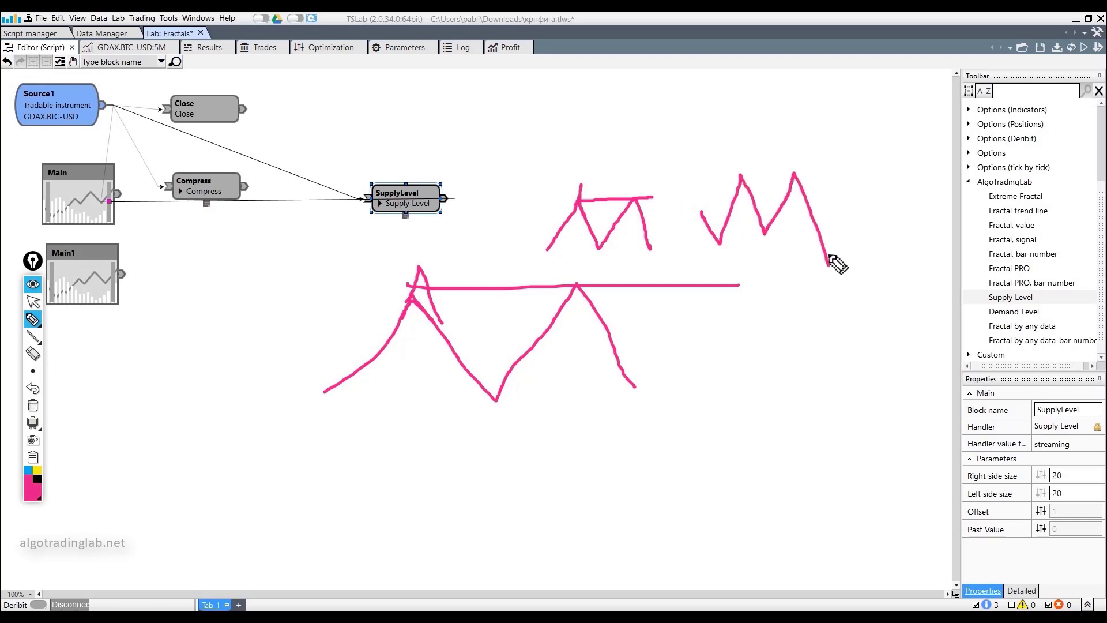
left_click_drag(730, 170, 825, 172)
left_click_drag(733, 158, 822, 160)
left_click_drag(717, 193, 833, 185)
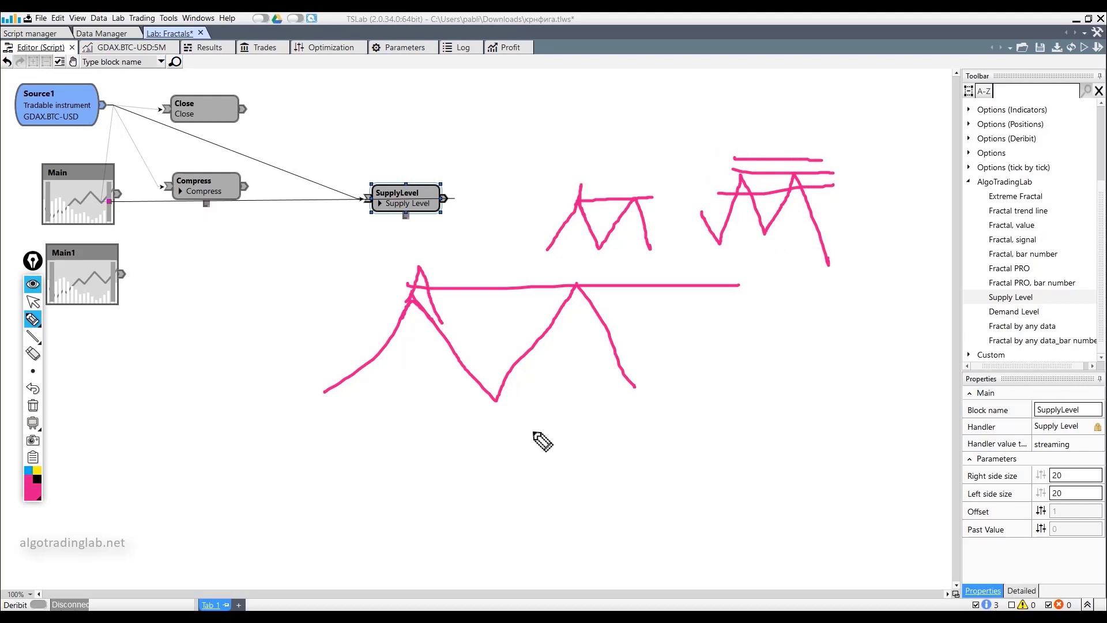
left_click(33, 405)
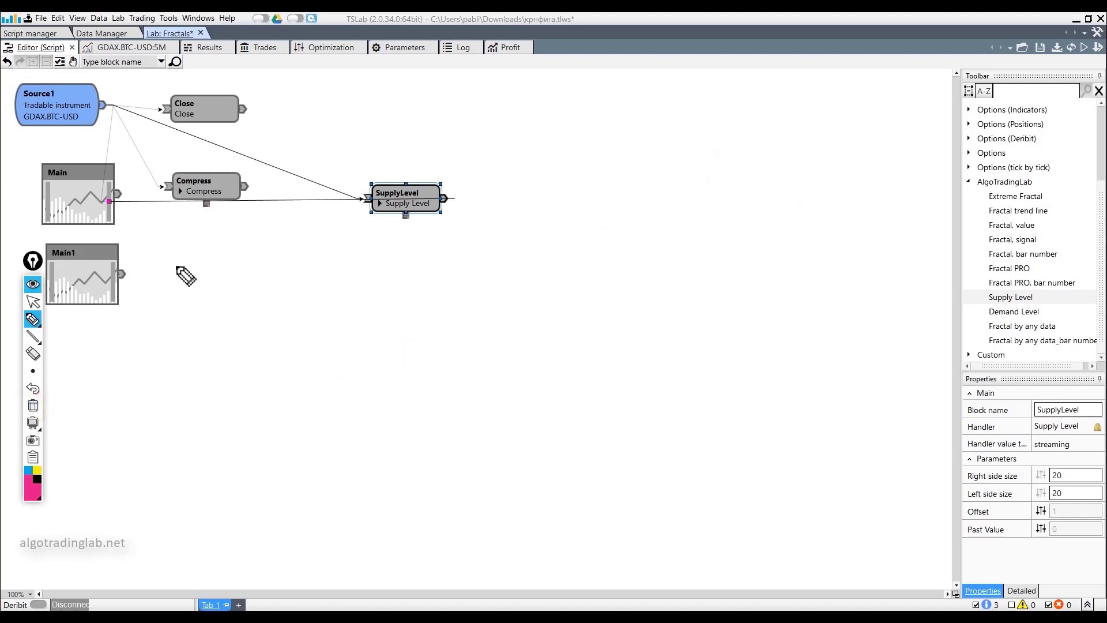